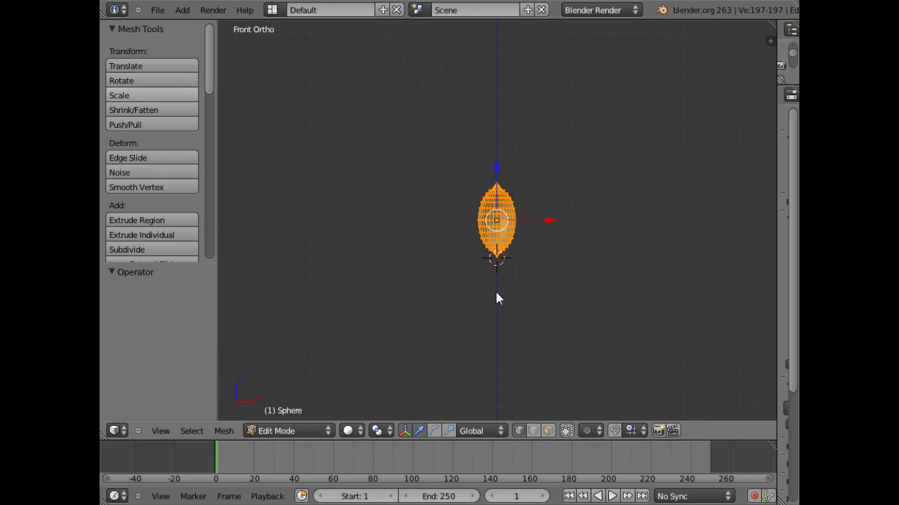
left_click(433, 359)
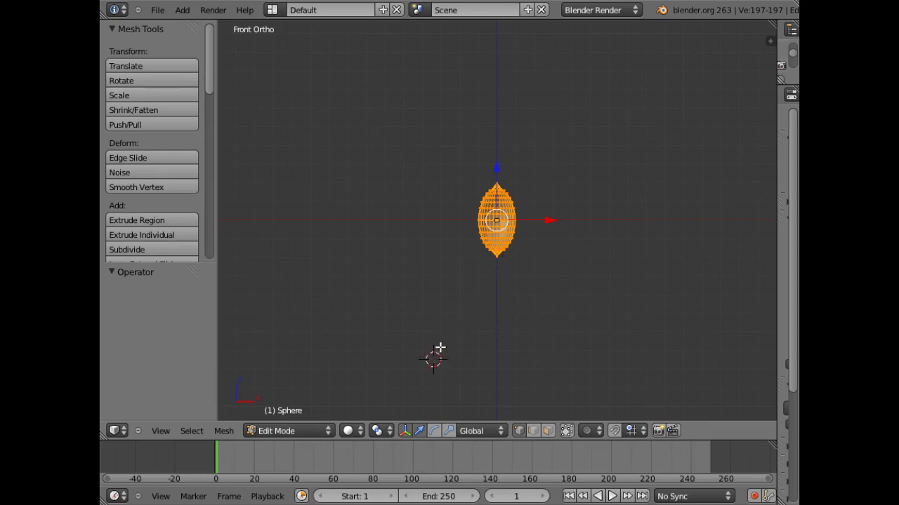
key("KP_3")
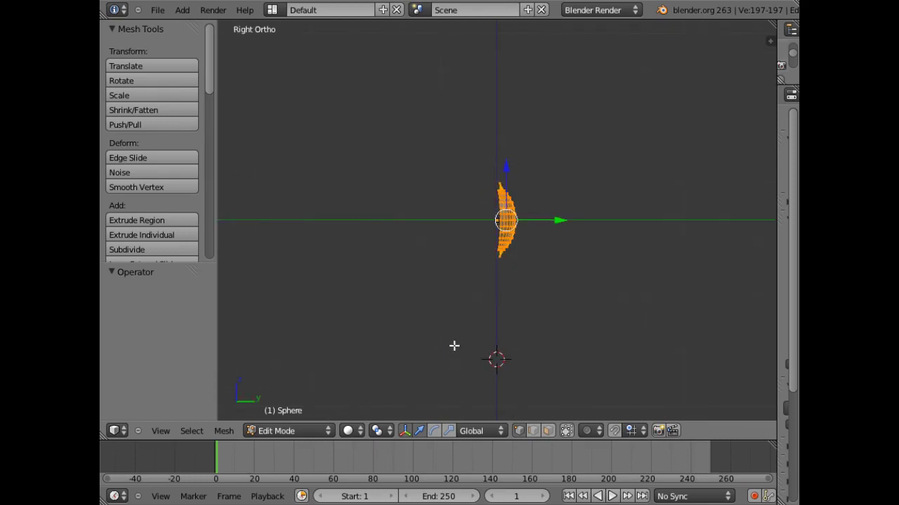
key("KP_1")
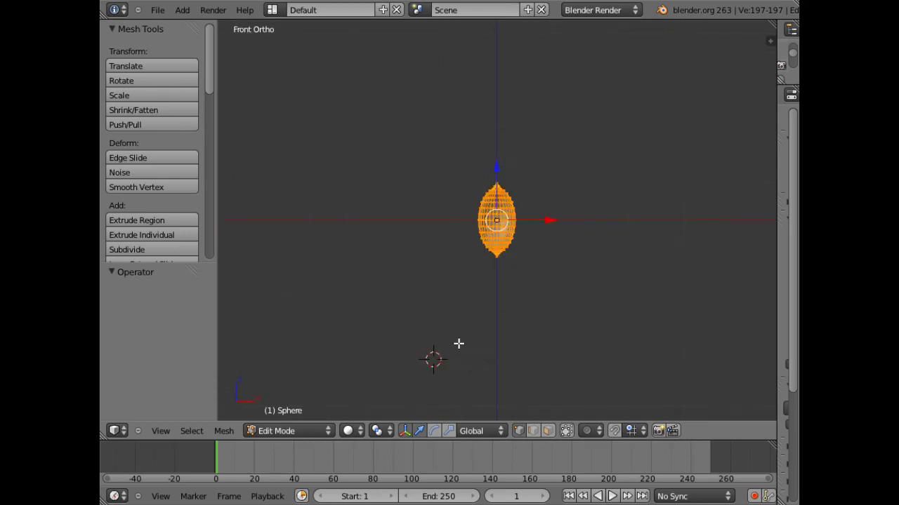
scroll(459, 343, "up", 1)
scroll(458, 344, "up", 1)
scroll(458, 343, "up", 1)
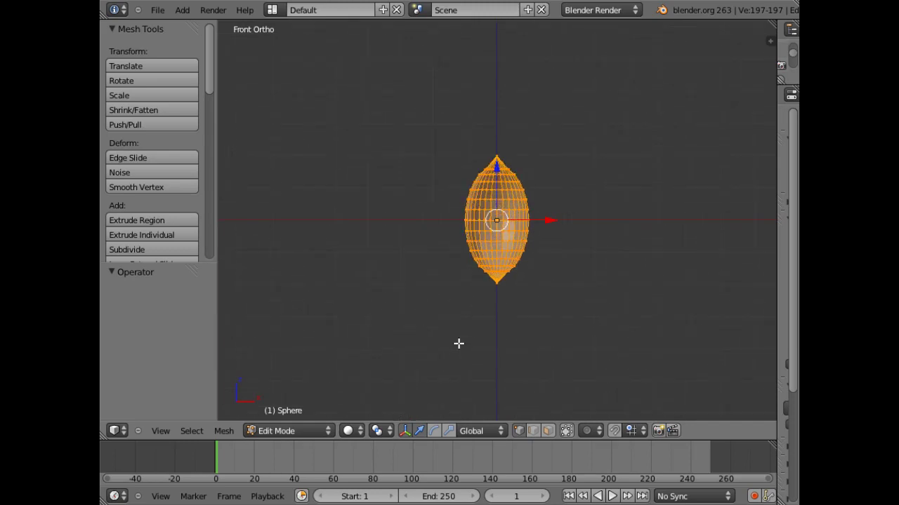
scroll(459, 343, "up", 2)
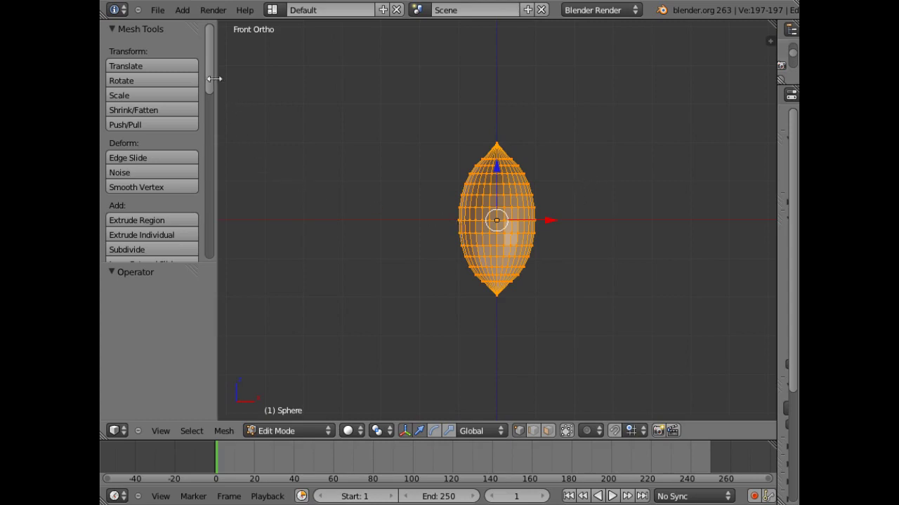
left_click_drag(209, 78, 210, 133)
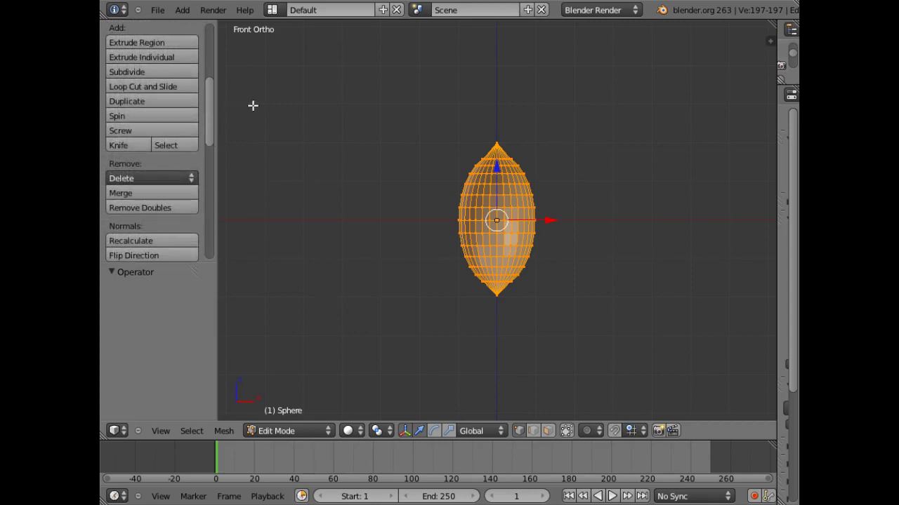
left_click(157, 117)
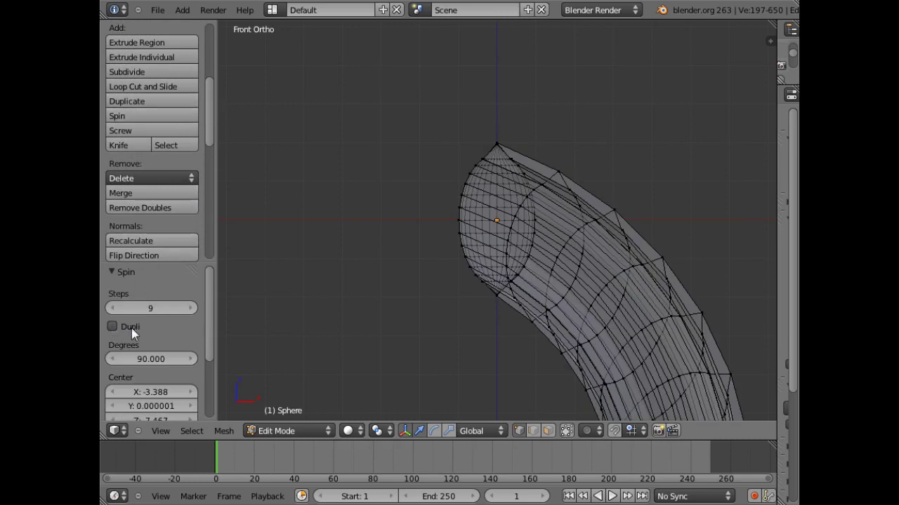
left_click(111, 327)
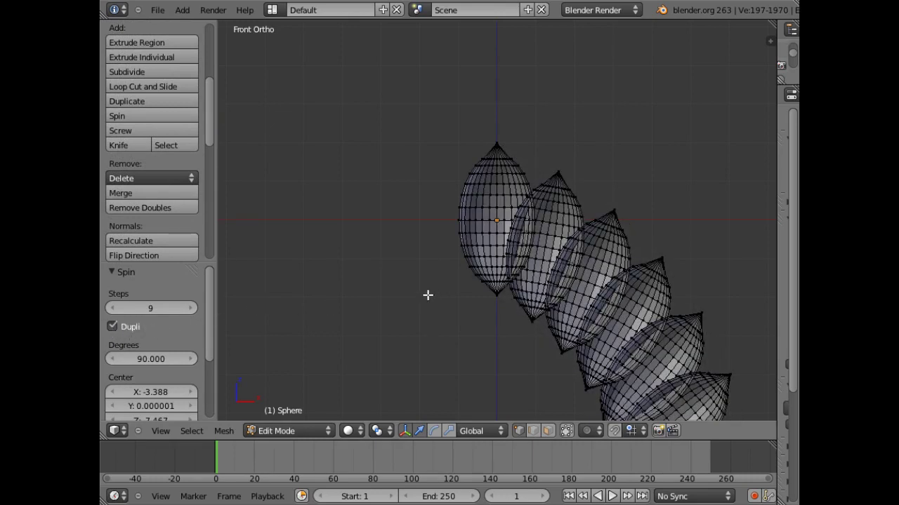
scroll(423, 290, "down", 2)
scroll(423, 290, "down", 2)
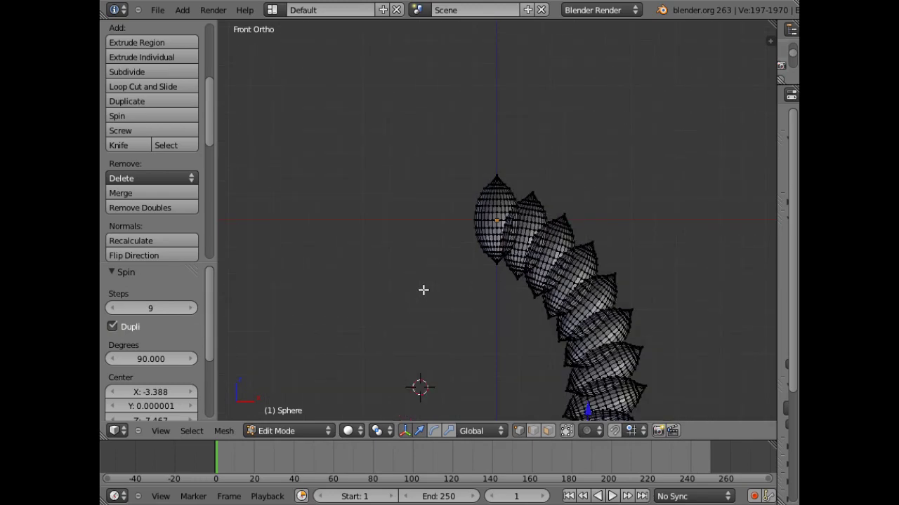
scroll(423, 290, "down", 1)
scroll(423, 290, "down", 1)
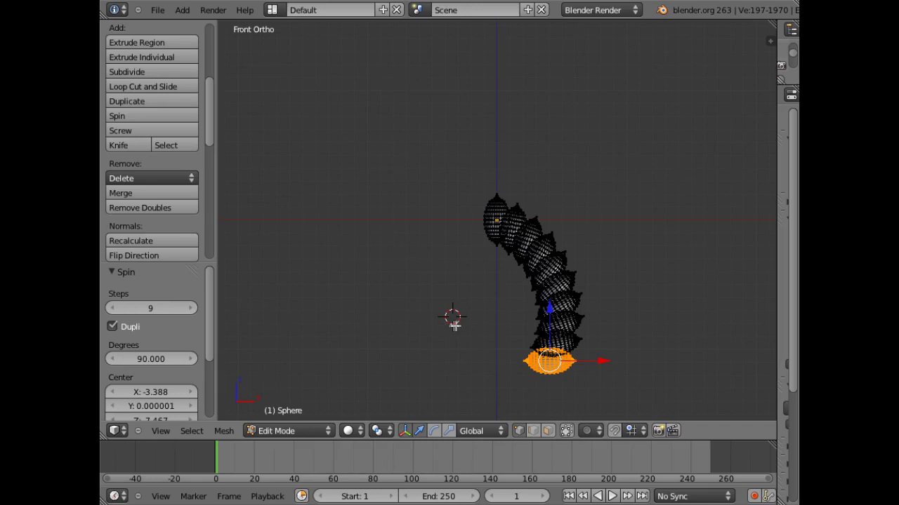
key("ctrl+z")
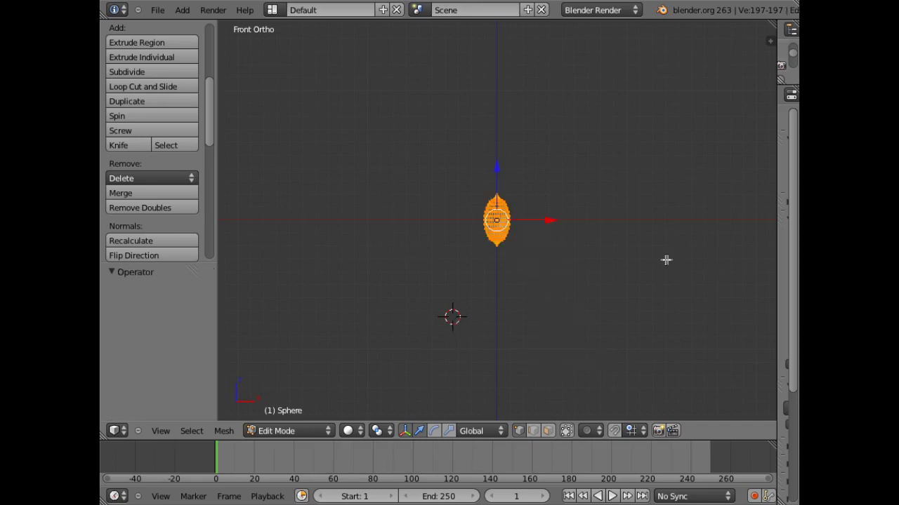
Step: Place the 3D cursor just below the petal and spin it with Dupli enabled
left_click(496, 247)
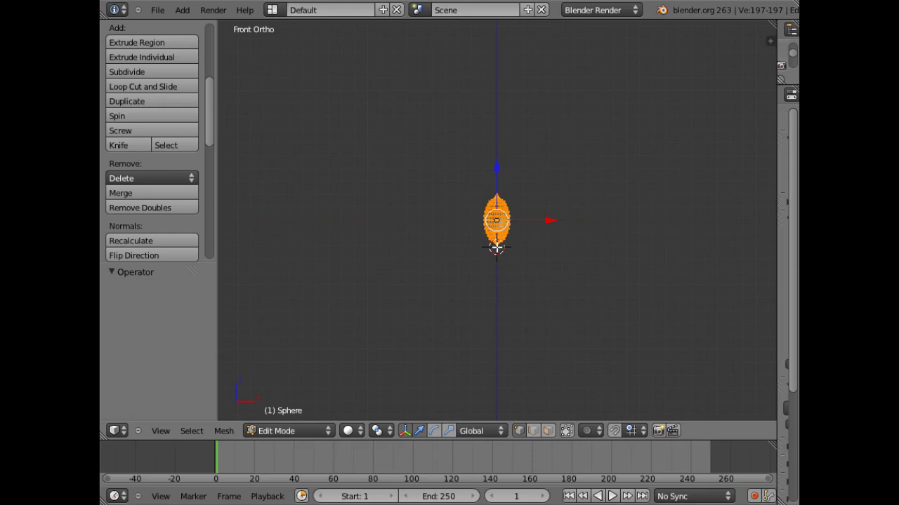
left_click(153, 117)
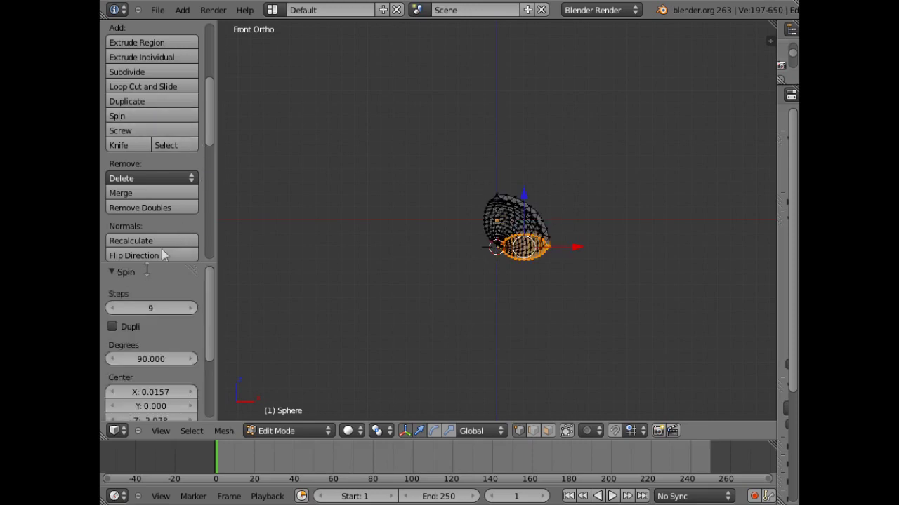
left_click(113, 326)
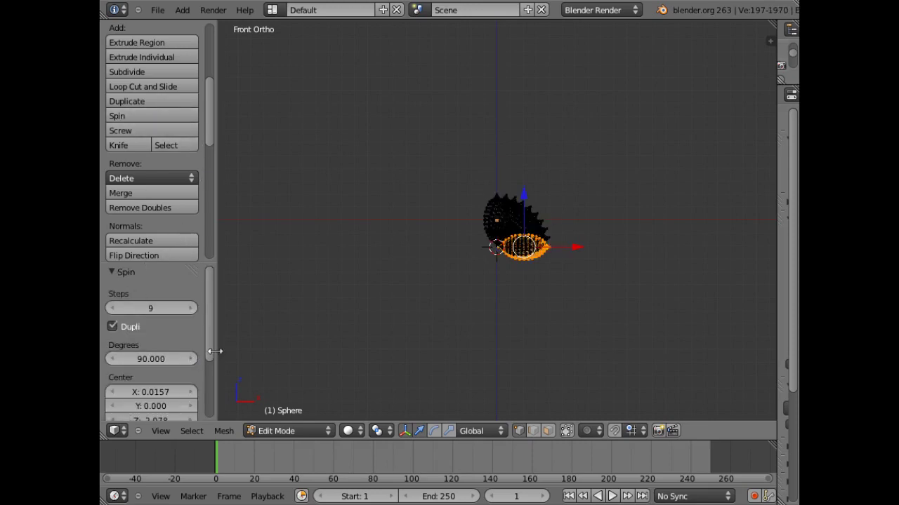
scroll(512, 239, "up", 3)
scroll(512, 240, "up", 1)
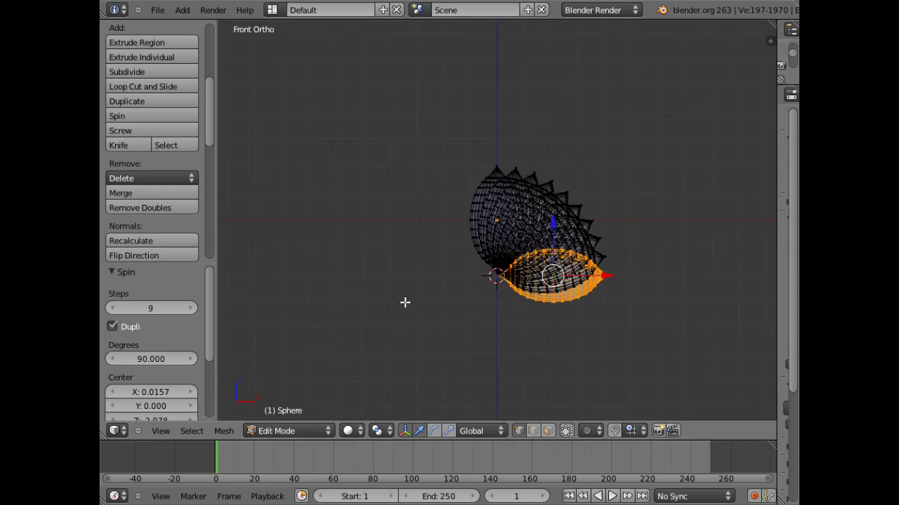
Step: Set the spin to a full 360 degrees with 6 steps, giving six petals
left_click_drag(173, 357, 174, 357)
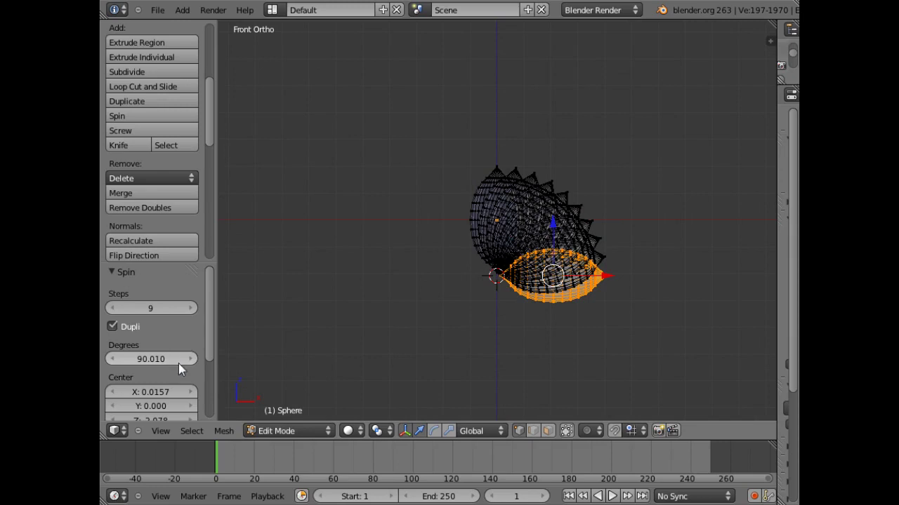
left_click(147, 359)
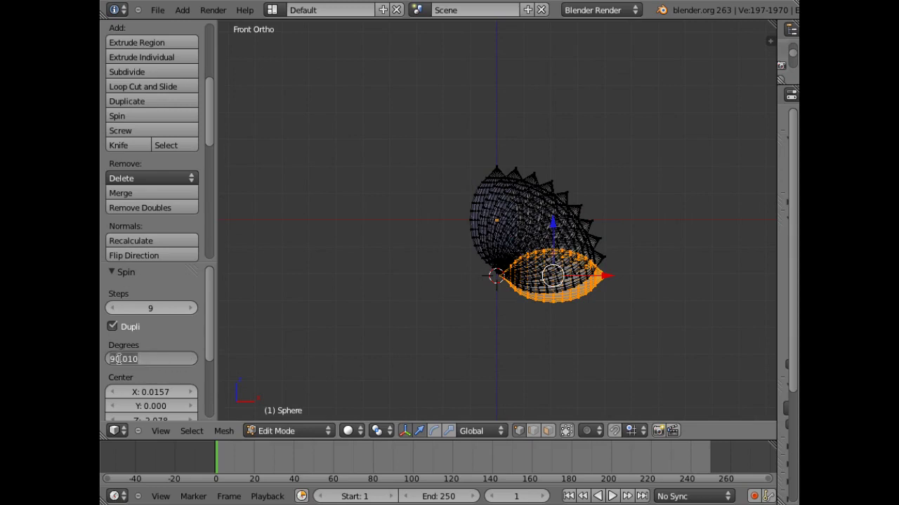
type("360")
key("Return")
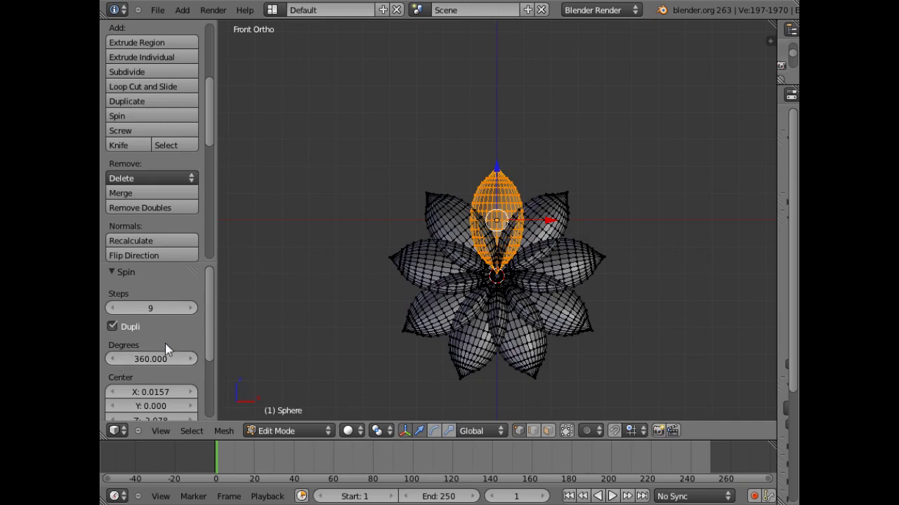
left_click(153, 308)
type("6")
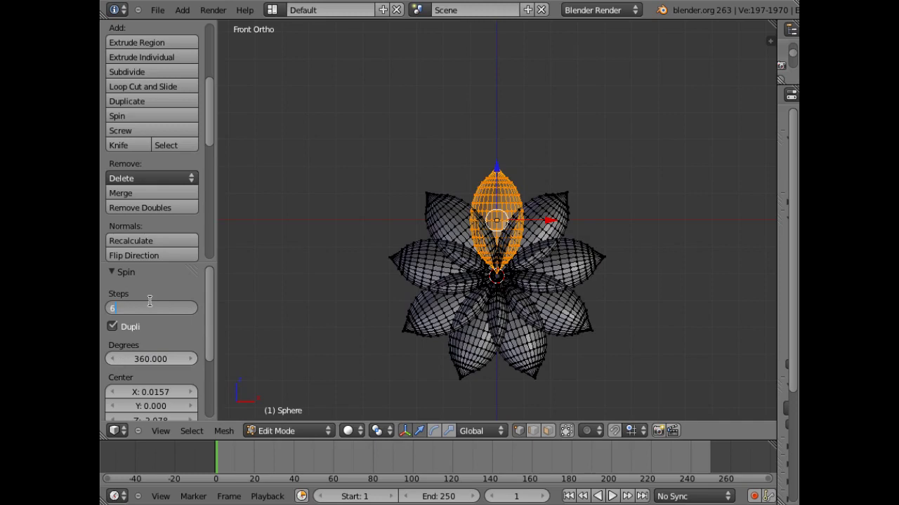
key("Return")
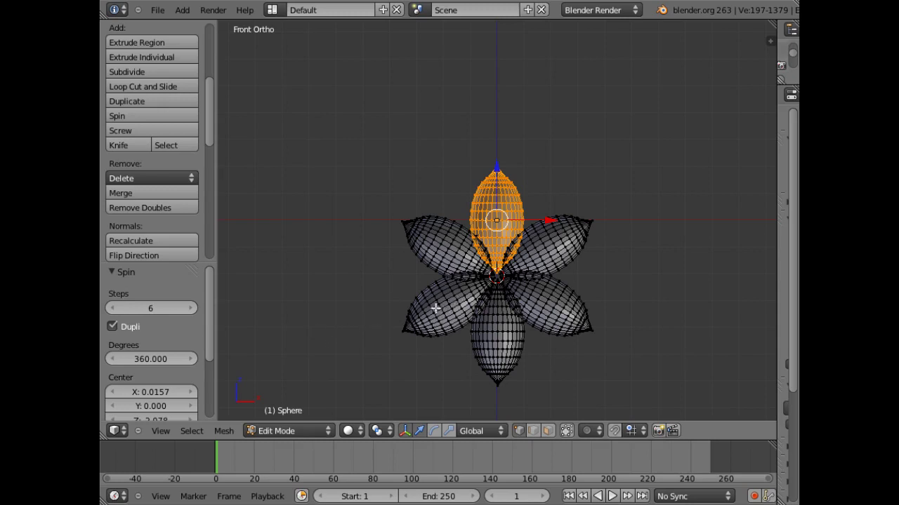
mouse_move(440, 316)
middle_mouse_down()
mouse_move(443, 301)
mouse_move(315, 284)
mouse_move(491, 302)
mouse_move(532, 315)
mouse_move(521, 307)
middle_mouse_up()
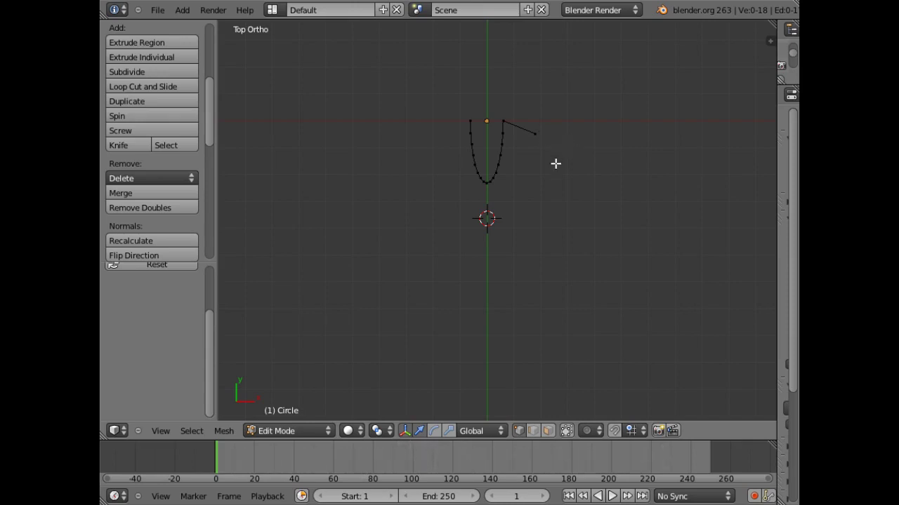
Step: Spin the whole arm outline around the cursor with Dupli on and 360 degrees
key("a")
left_click(117, 116)
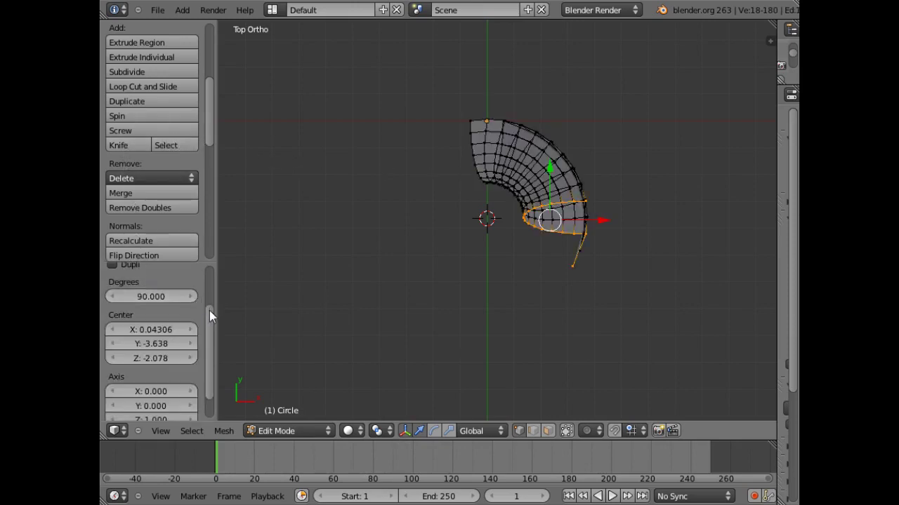
left_click_drag(210, 310, 211, 277)
left_click(111, 316)
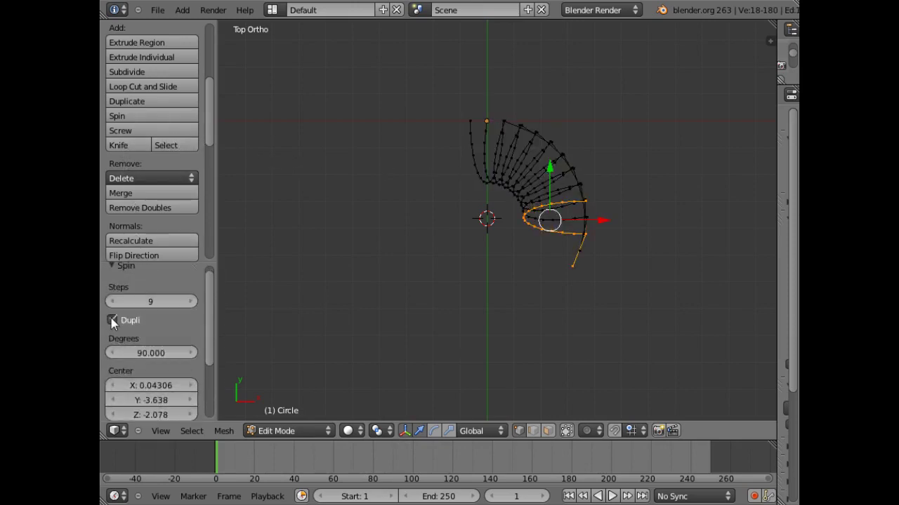
scroll(214, 285, "up", 1)
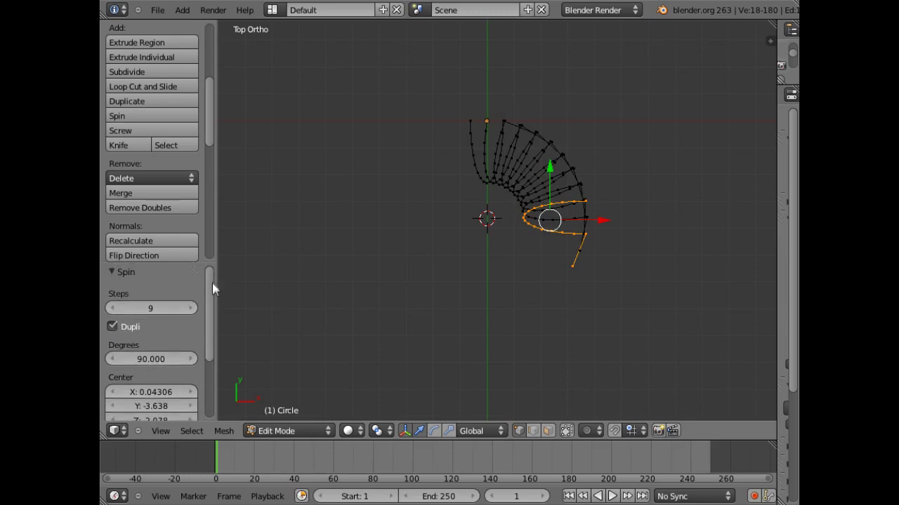
left_click(134, 359)
type("360")
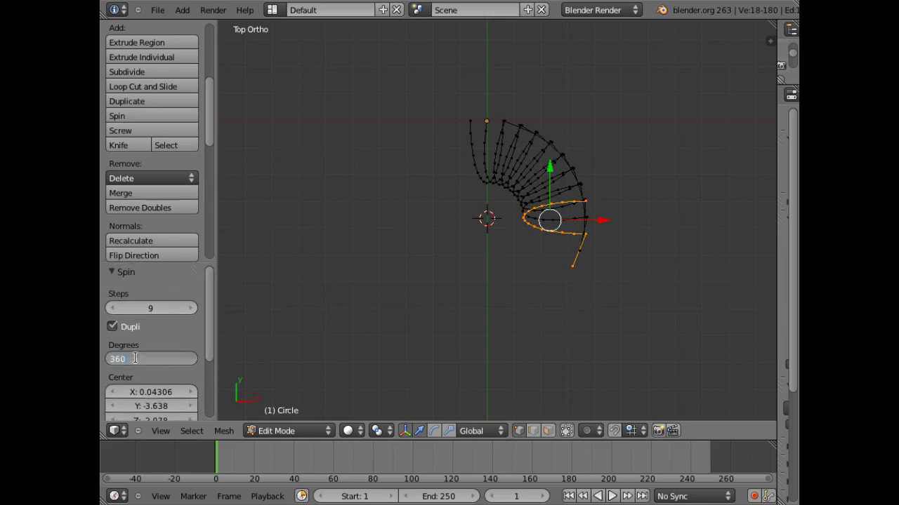
key("Return")
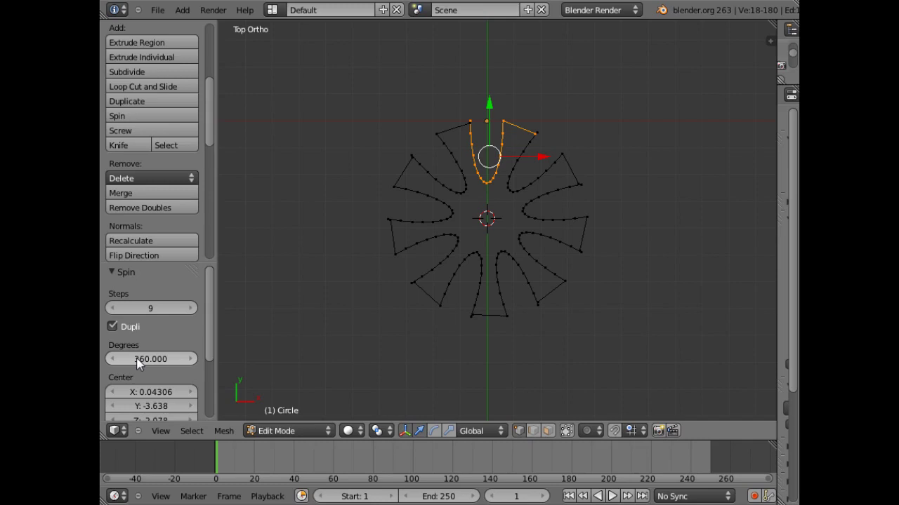
Step: Step the spin Center Y down from -2.970 to -3.170 so the arms align
scroll(191, 274, "down", 2)
scroll(191, 274, "down", 1, "ctrl")
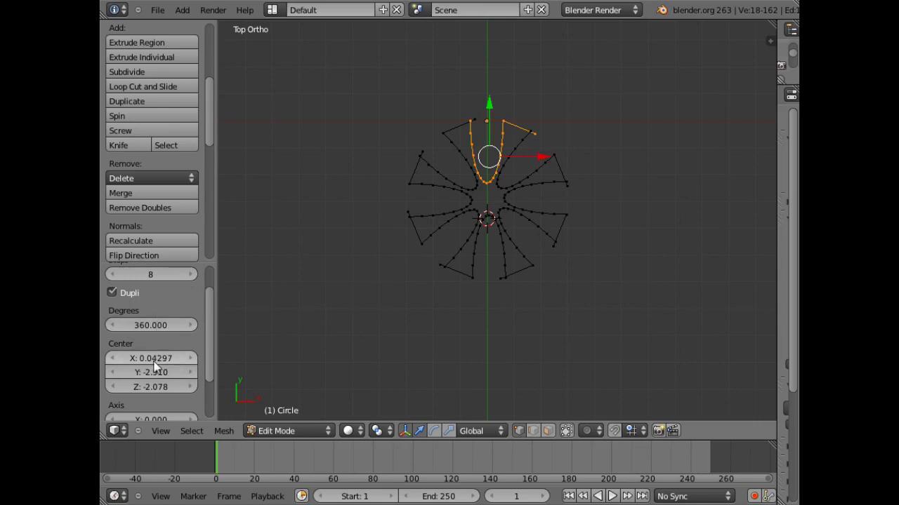
left_click(113, 372)
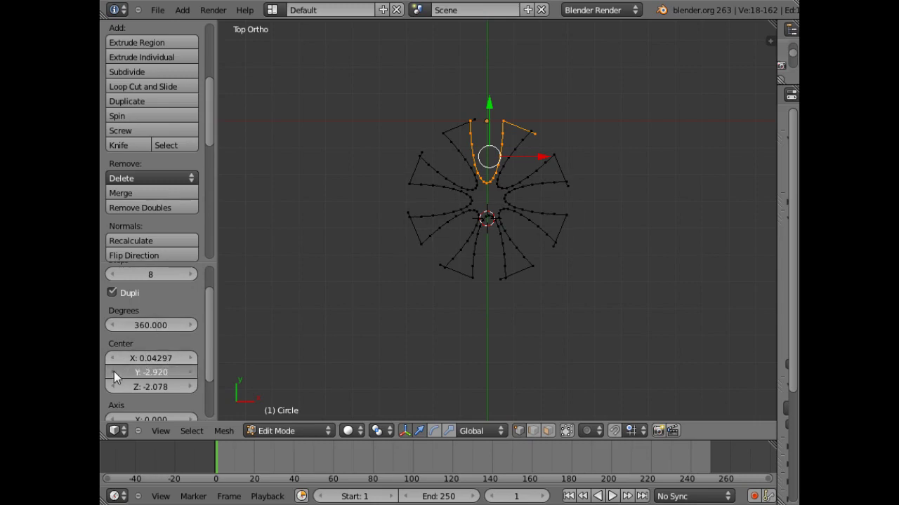
left_click(114, 370)
left_click(113, 370)
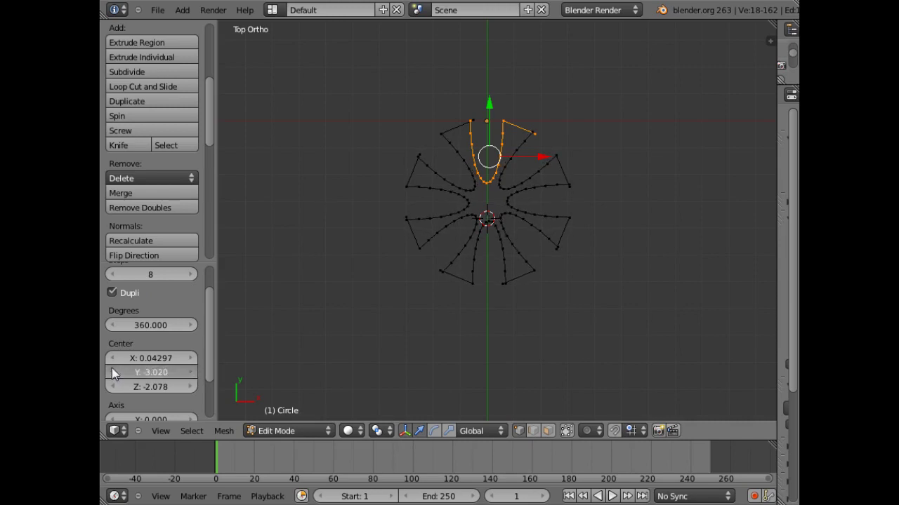
left_click(112, 368)
left_click(112, 368)
left_click(111, 367)
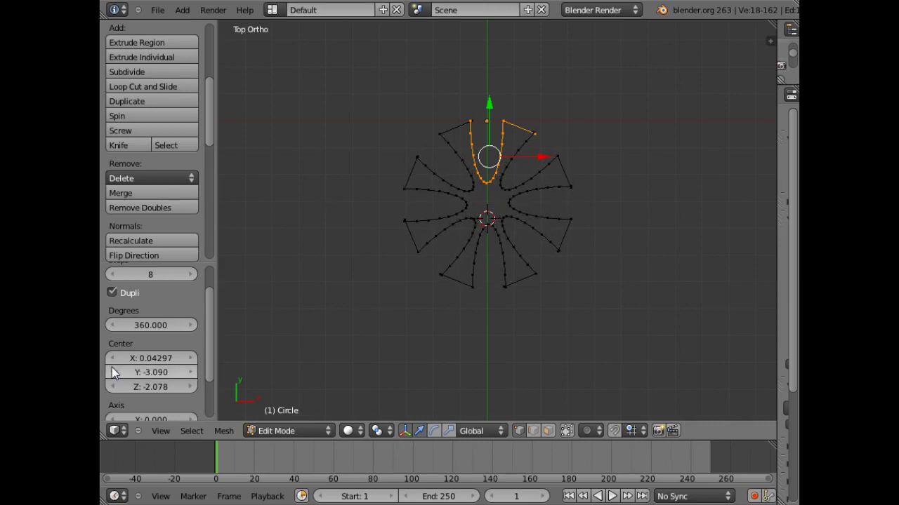
left_click(112, 371)
left_click(112, 370)
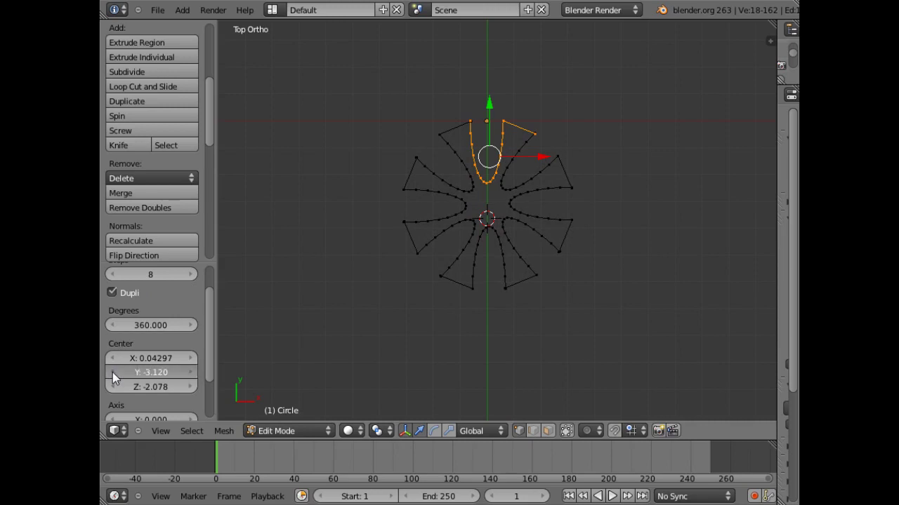
left_click(113, 372)
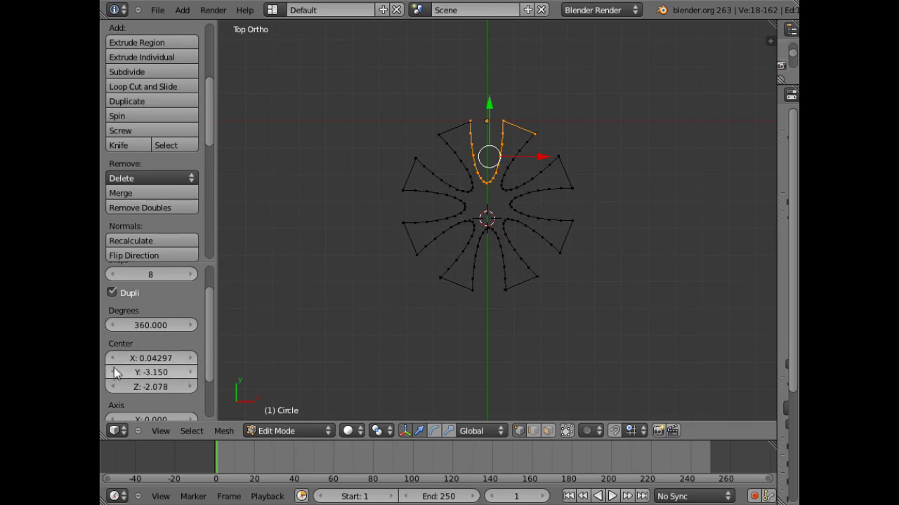
left_click(112, 372)
left_click(113, 372)
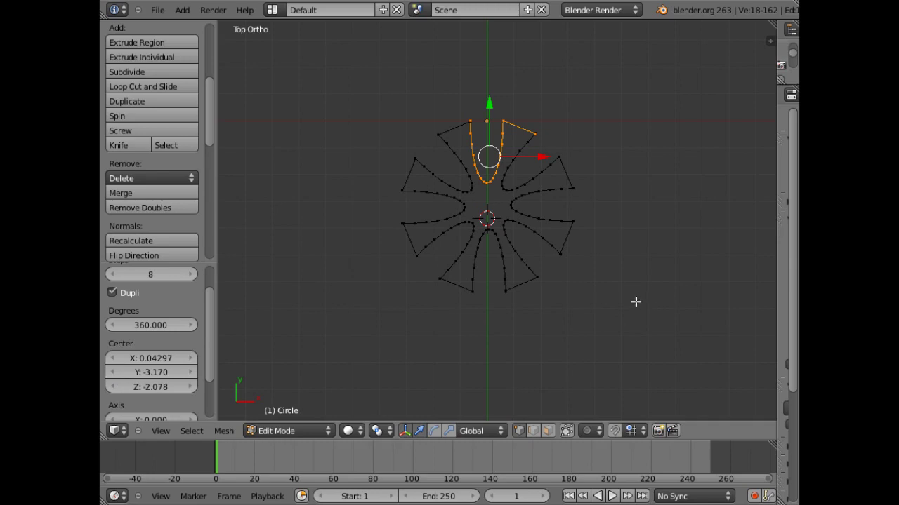
Step: Select the whole star outline and apply Remove Doubles, merging 18 duplicate vertices
key("a")
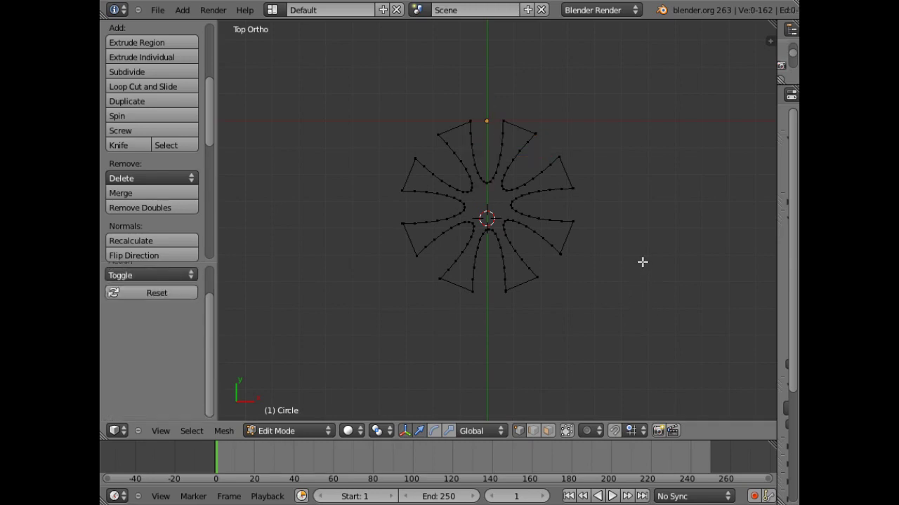
key("a")
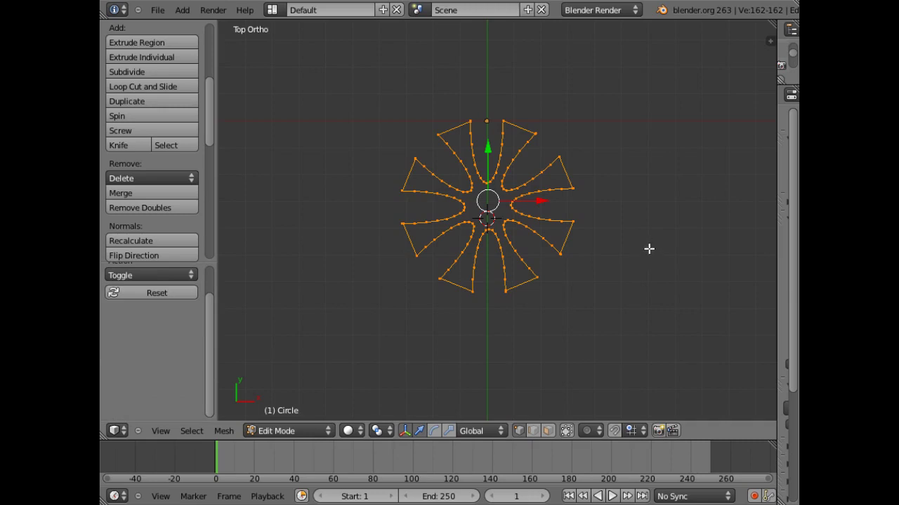
key("ctrl+v")
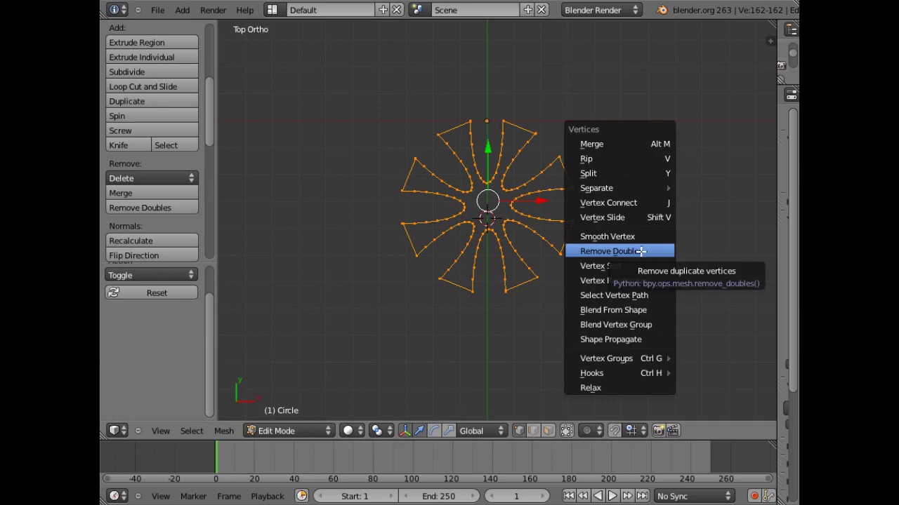
left_click(641, 252)
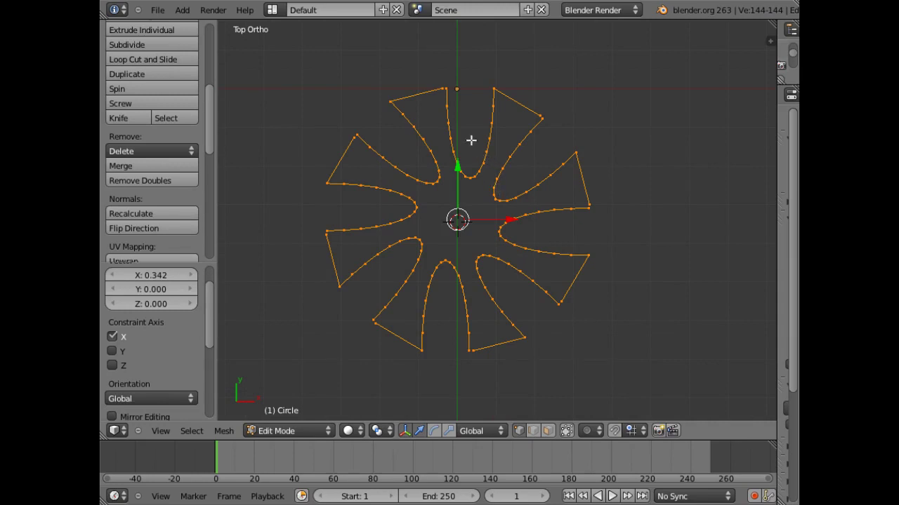
Step: Merge the doubled vertices at the top and upper-right arm tips at their centre
key("a")
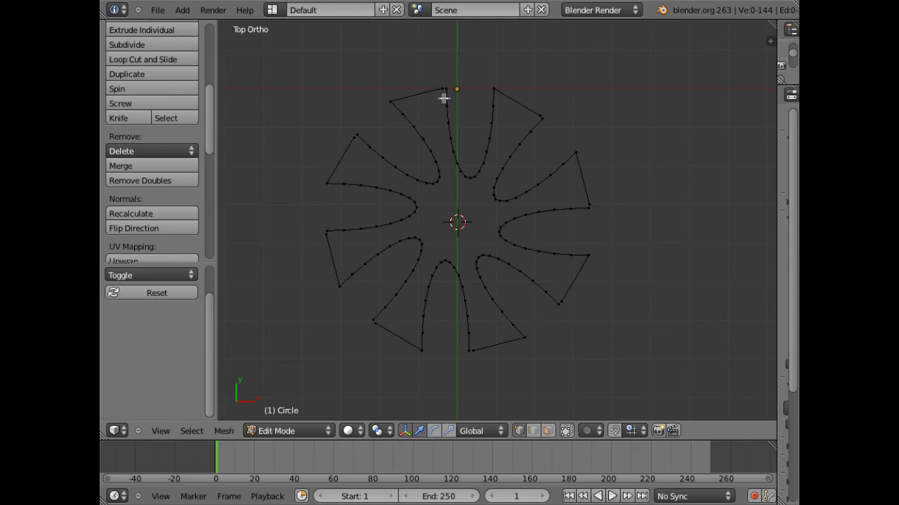
key("c")
left_click(445, 90)
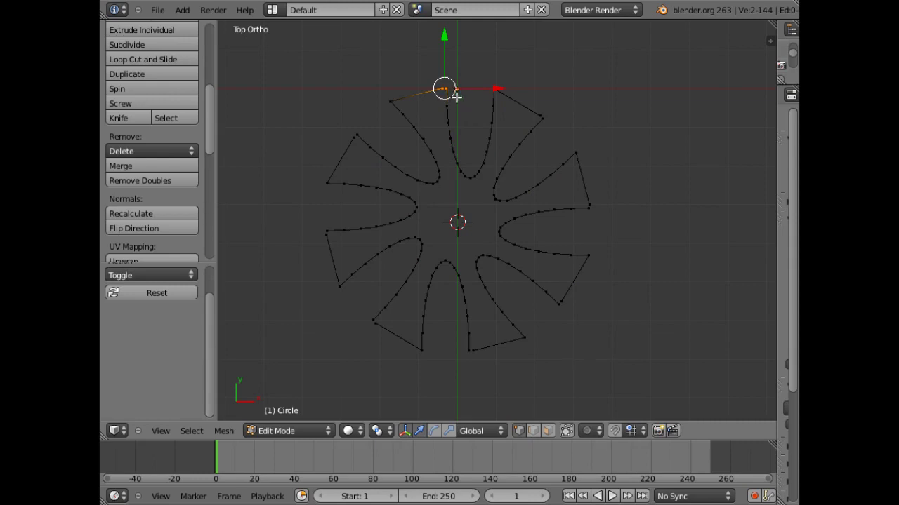
key("alt+m")
left_click(449, 100)
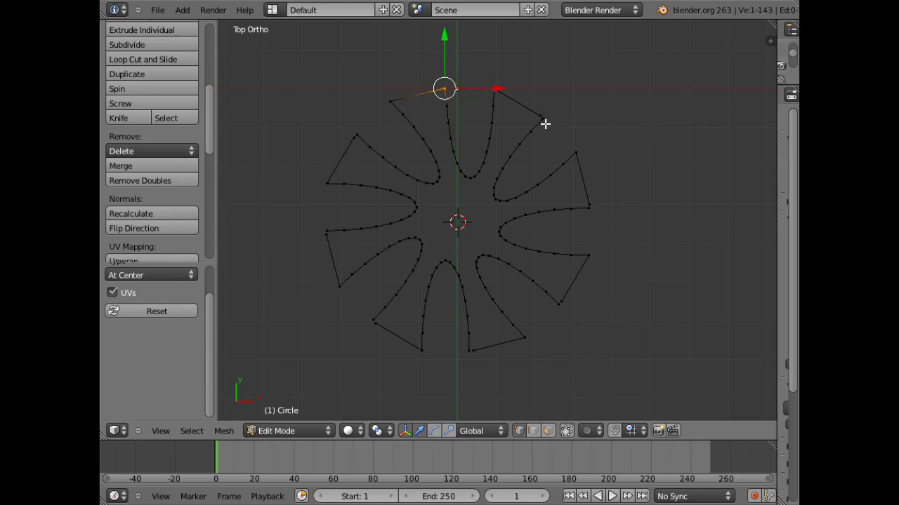
key("a")
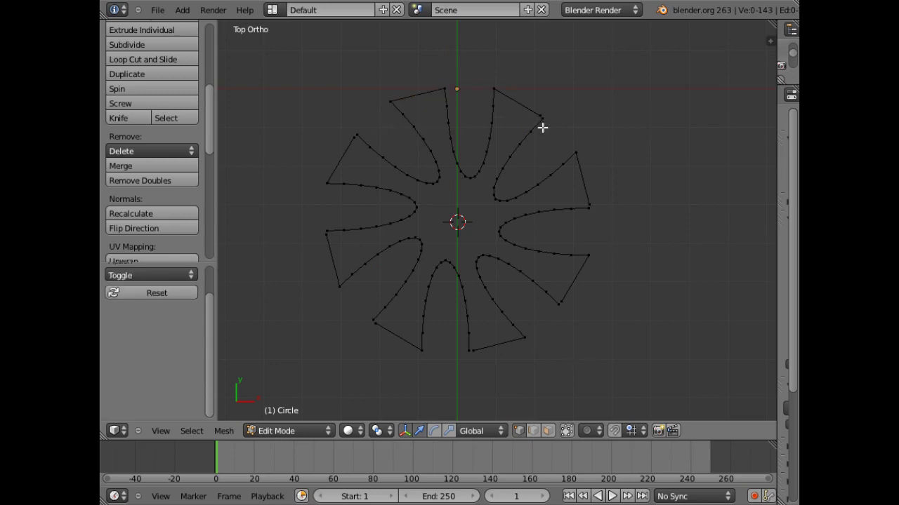
right_click(540, 116)
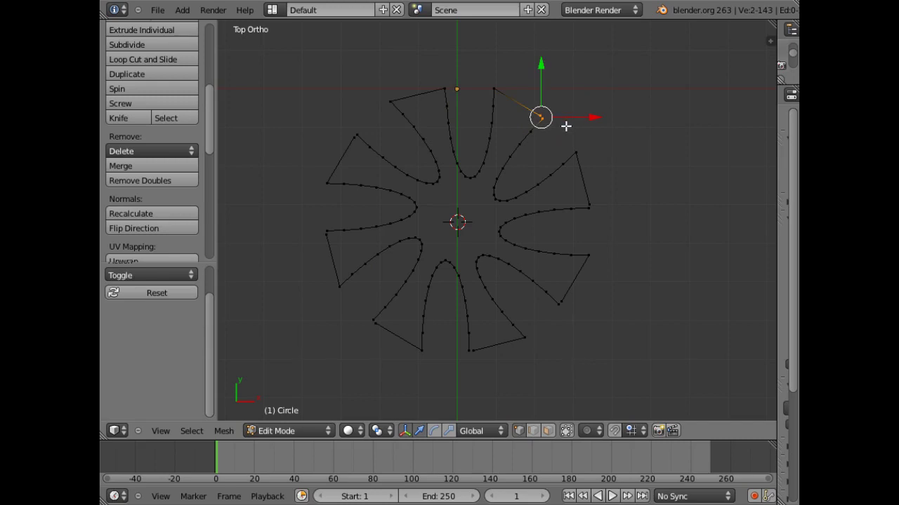
key("alt+m")
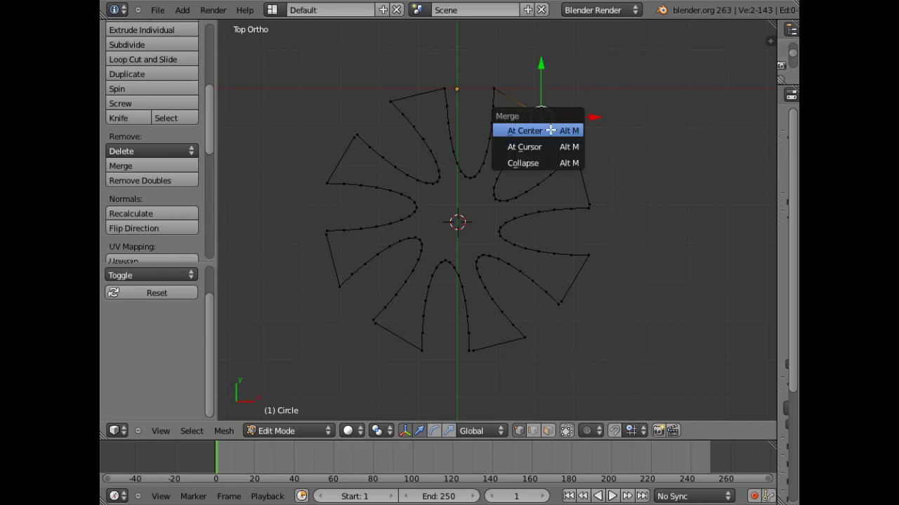
left_click(552, 129)
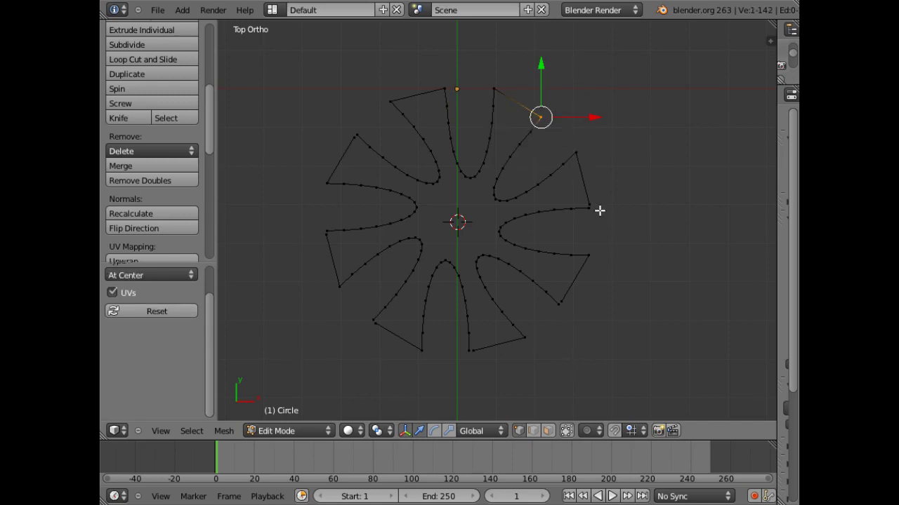
Step: Merge the doubled vertices at the right and lower-right arm tips at their centre
key("a")
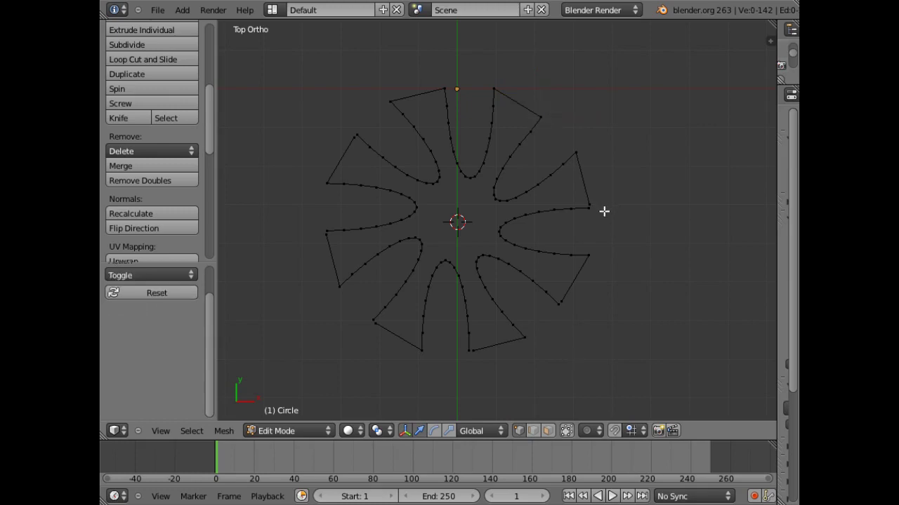
key("c")
left_click(587, 209)
key("Escape")
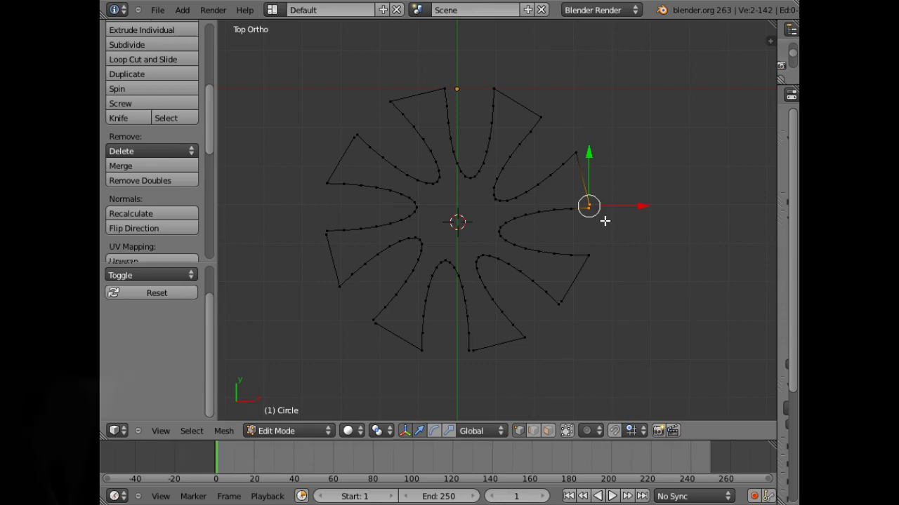
key("alt+m")
left_click(596, 220)
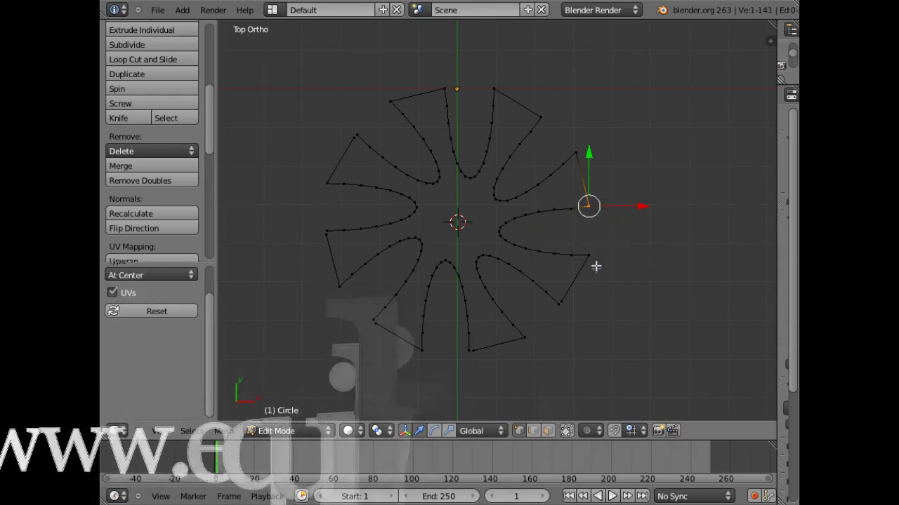
key("a")
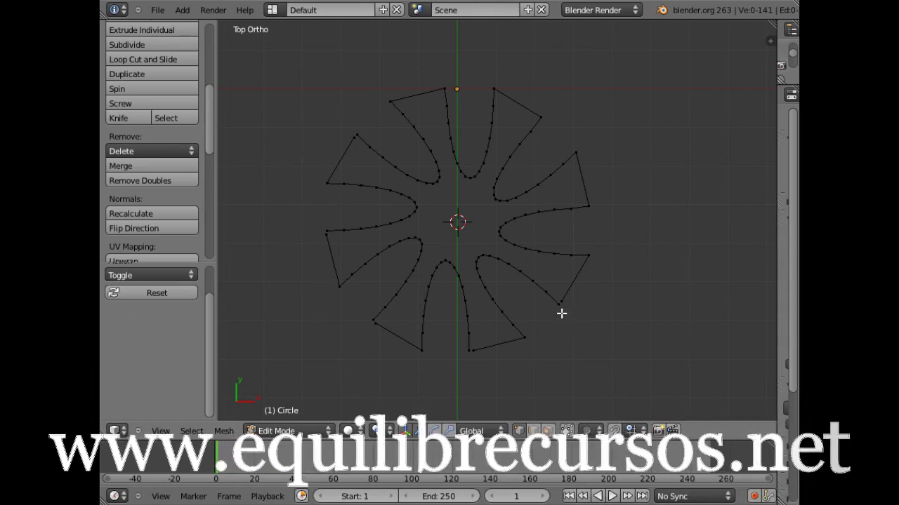
key("c")
left_click(559, 304)
right_click(563, 326)
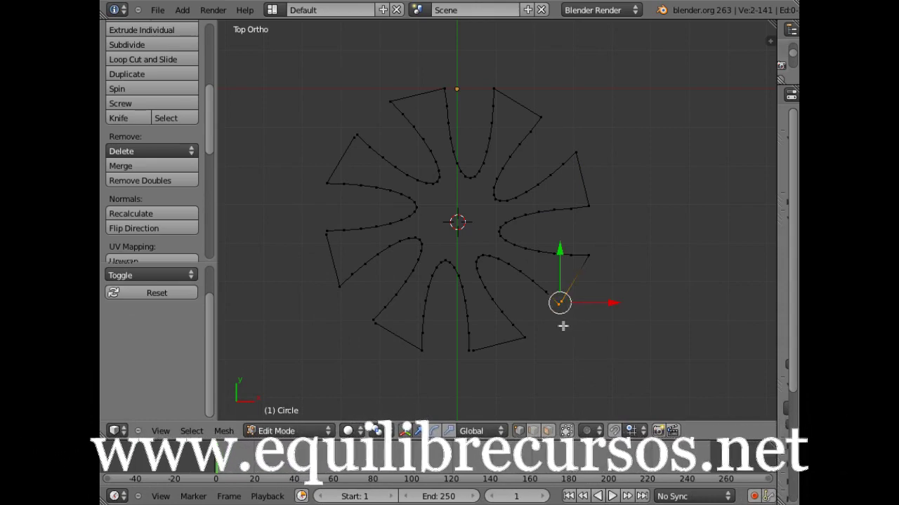
key("alt+m")
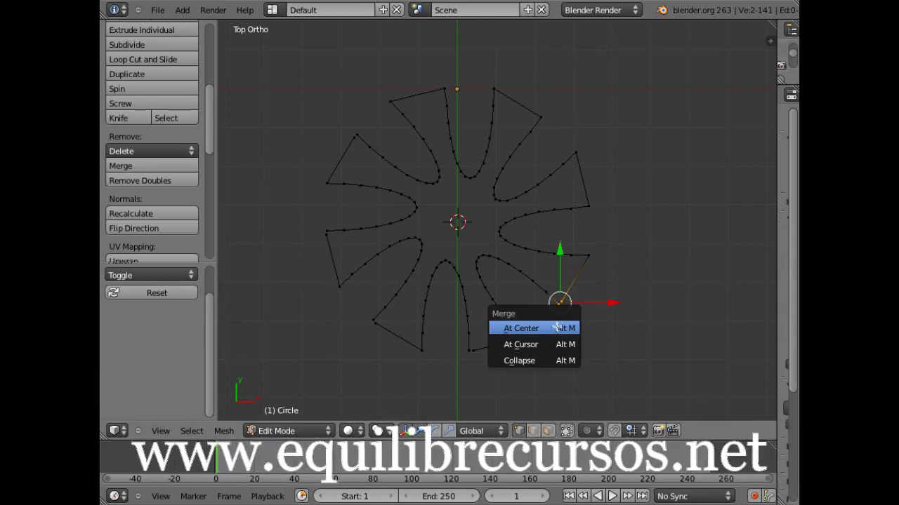
left_click(558, 328)
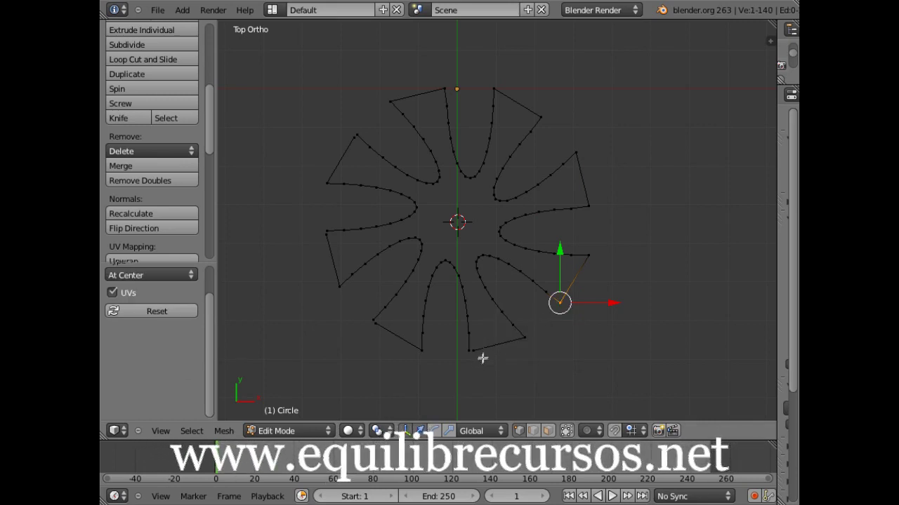
Step: Merge the doubled vertices at the bottom and lower-left arm tips at their centre
key("a")
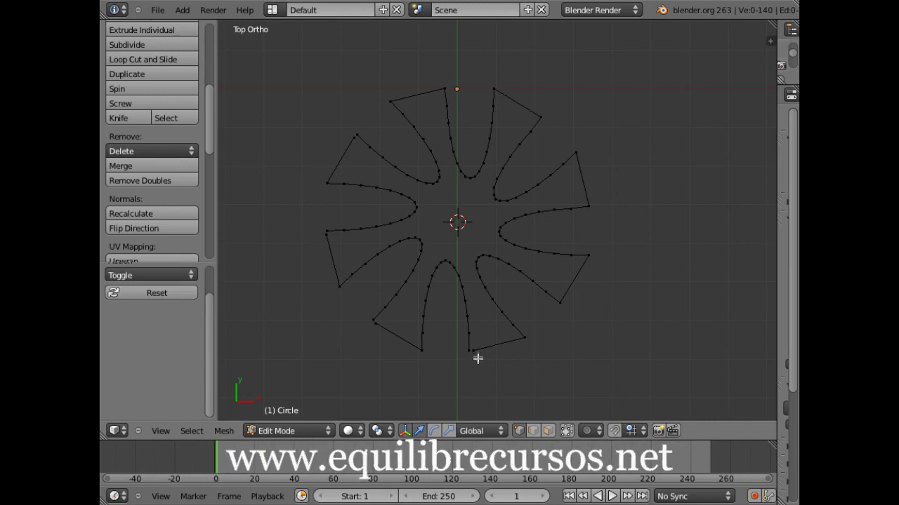
right_click(470, 350)
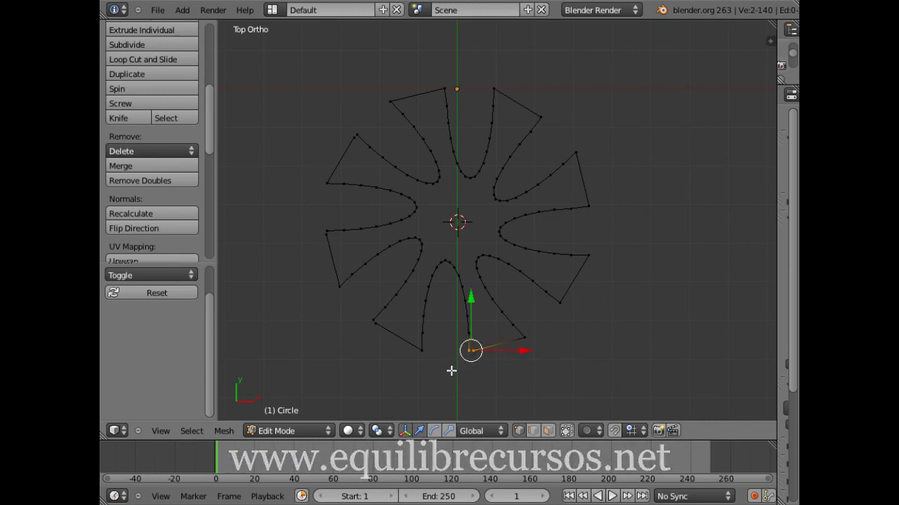
key("alt+m")
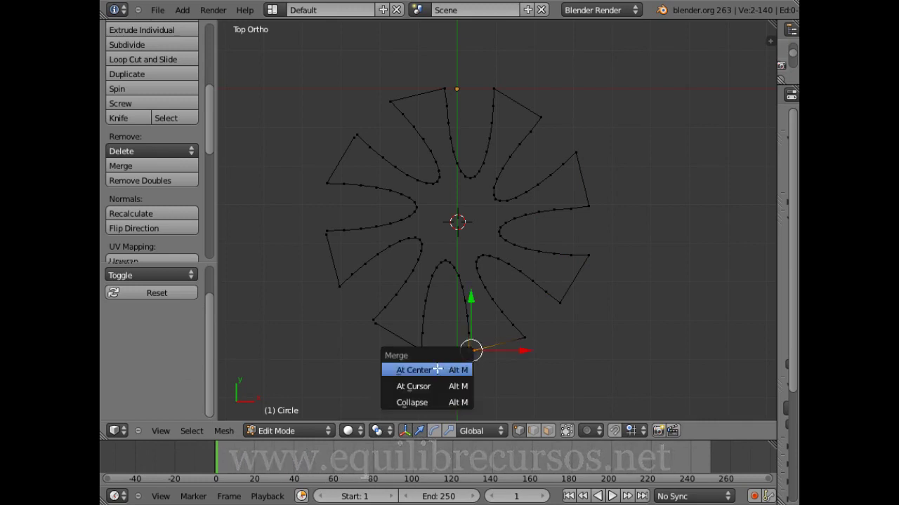
left_click(436, 369)
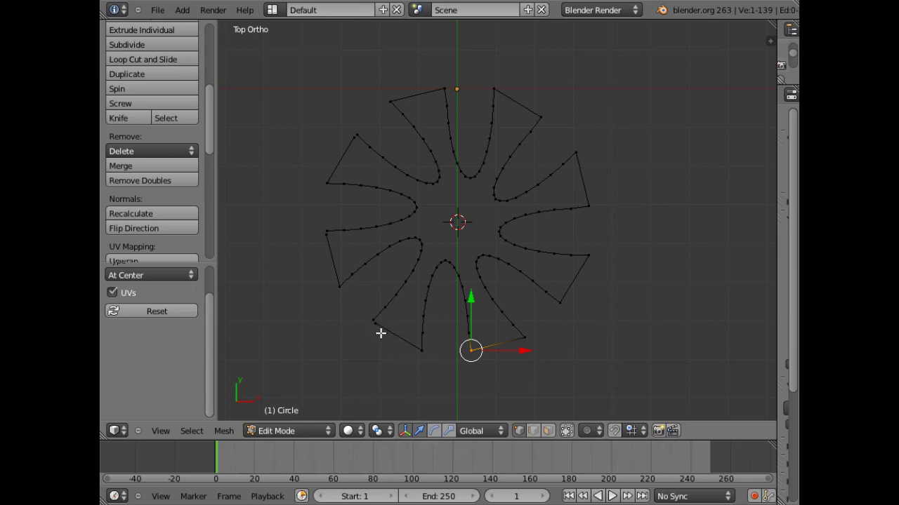
key("a")
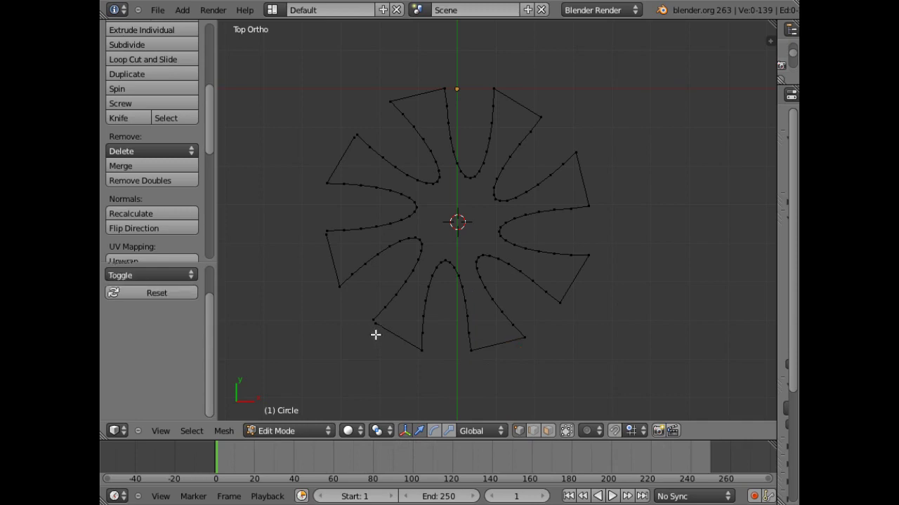
key("c")
left_click(371, 323)
key("Escape")
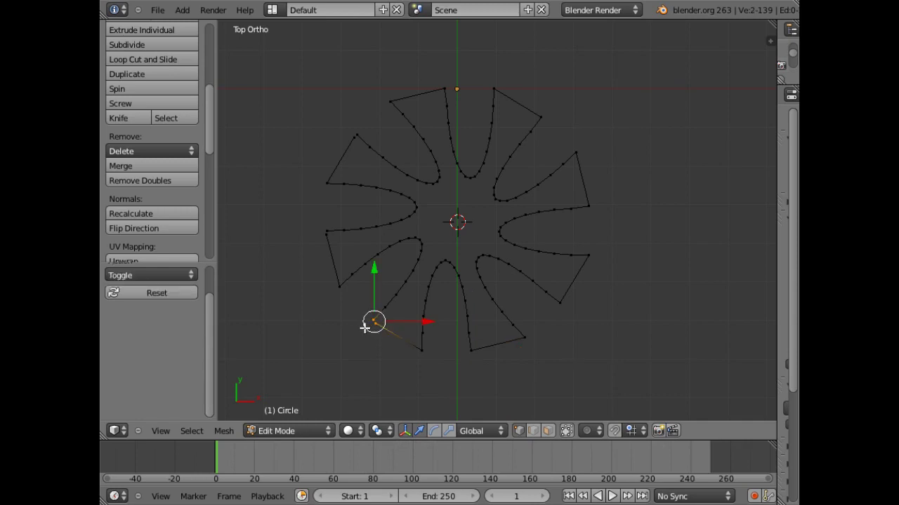
key("alt+m")
left_click(351, 327)
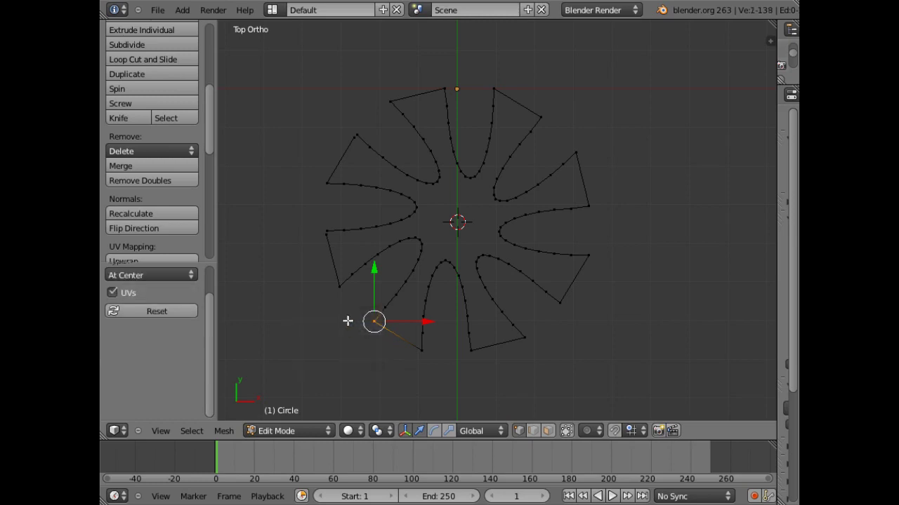
Step: Merge the left and upper-left arm tip vertices, then select the whole outline
key("a")
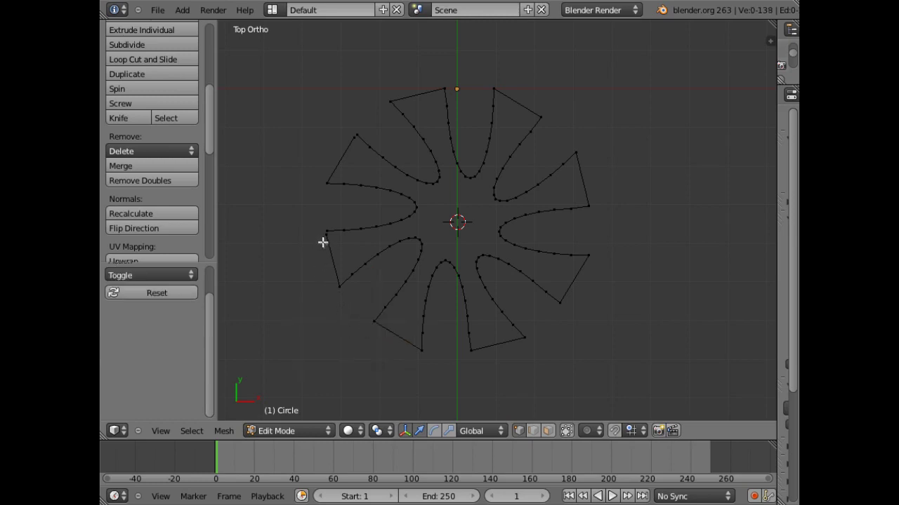
key("c")
left_click(322, 233)
key("Escape")
key("alt+m")
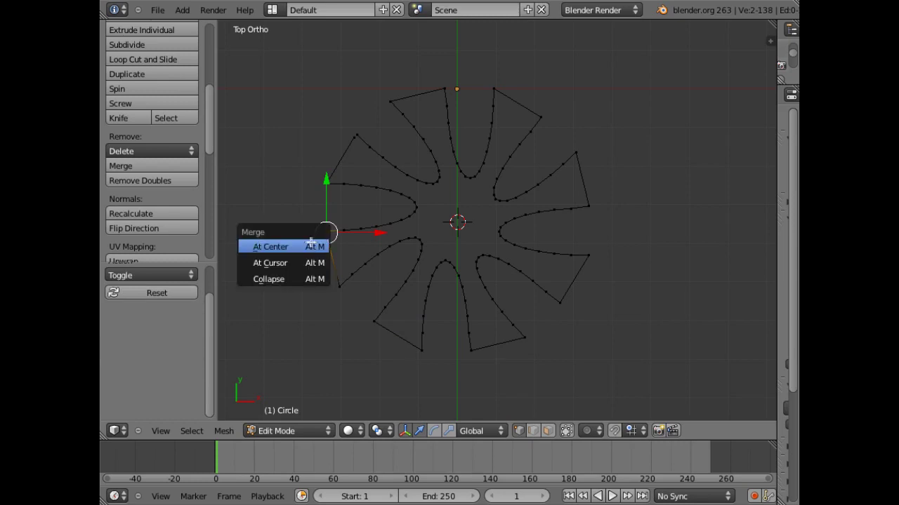
left_click(308, 248)
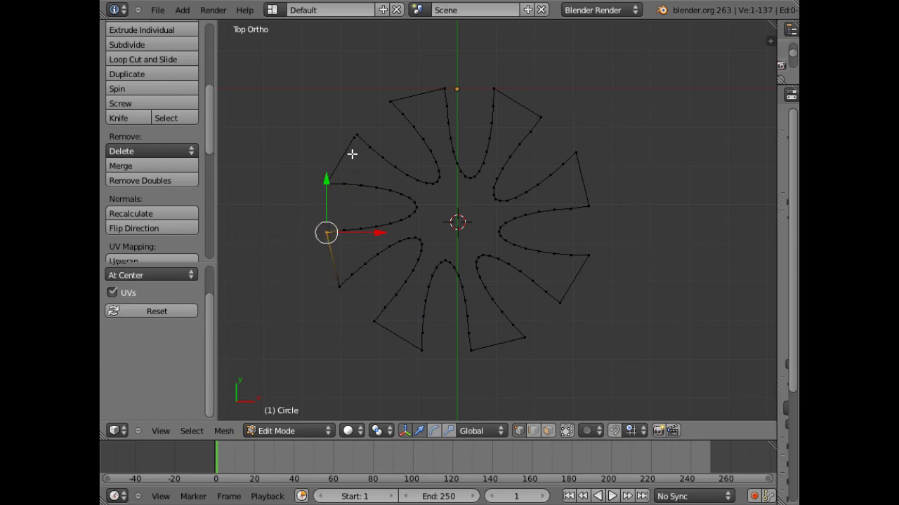
key("a")
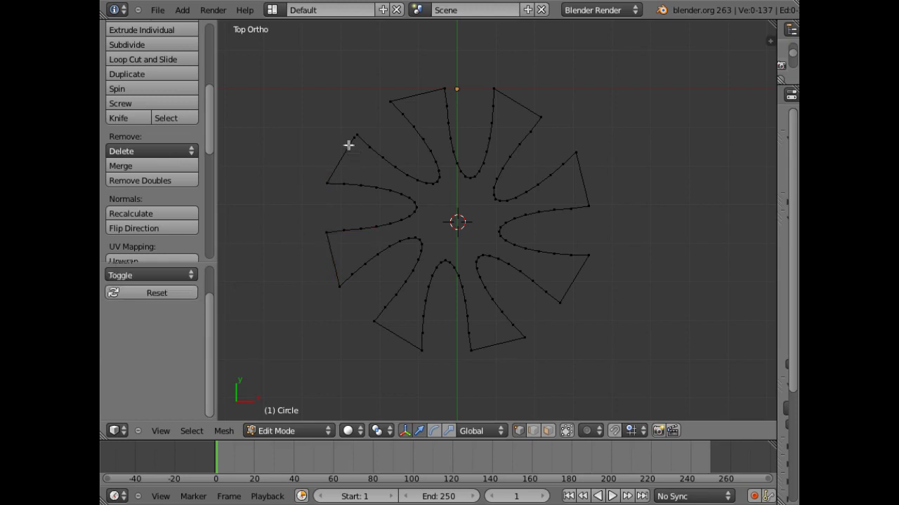
left_click(341, 137)
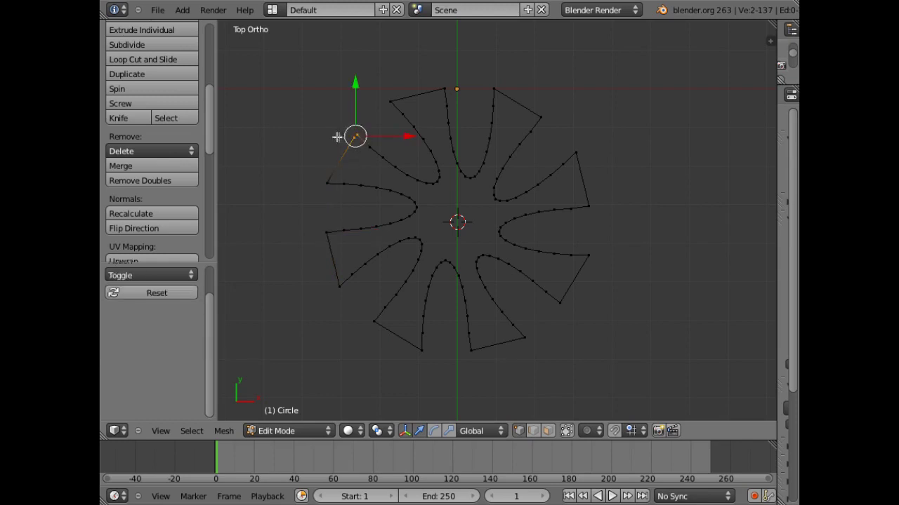
key("alt+m")
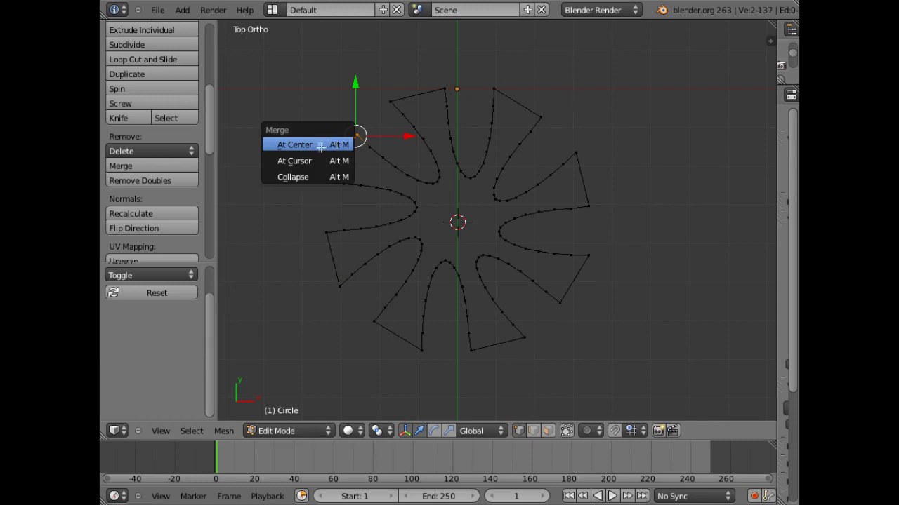
left_click(318, 145)
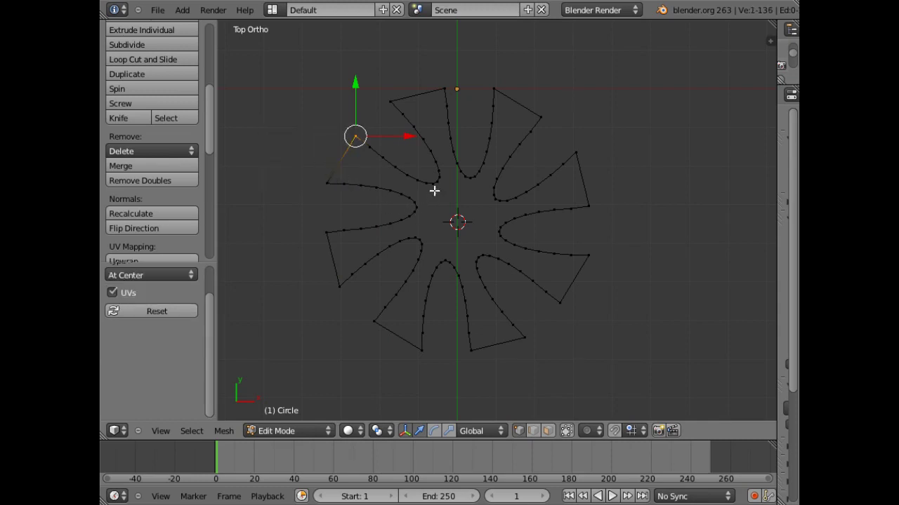
key("a")
key("a")
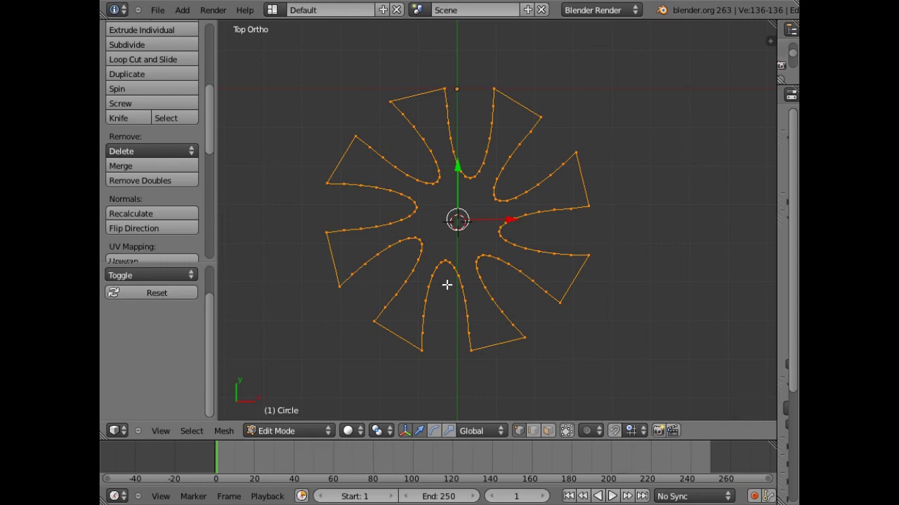
Step: Fill the star outline with a face, extrude it 0.171 upward, and return to Object Mode
key("f")
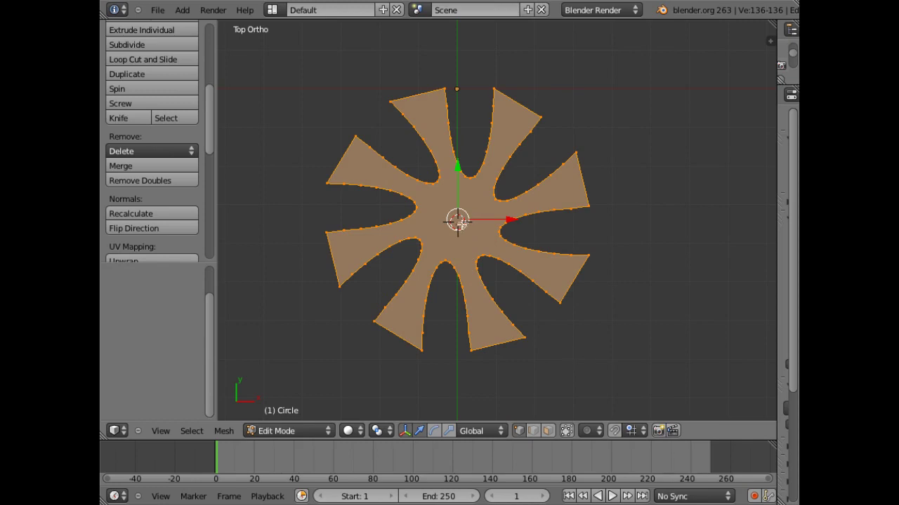
key("KP_1")
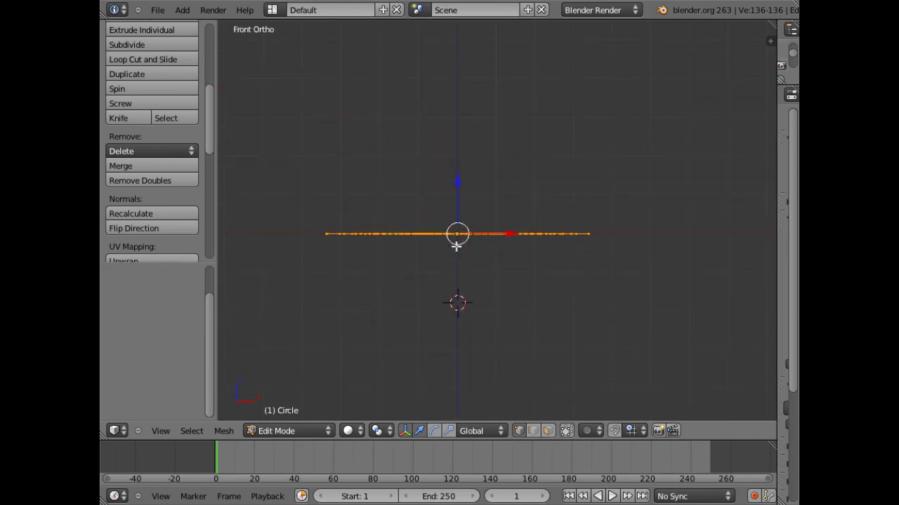
key("e")
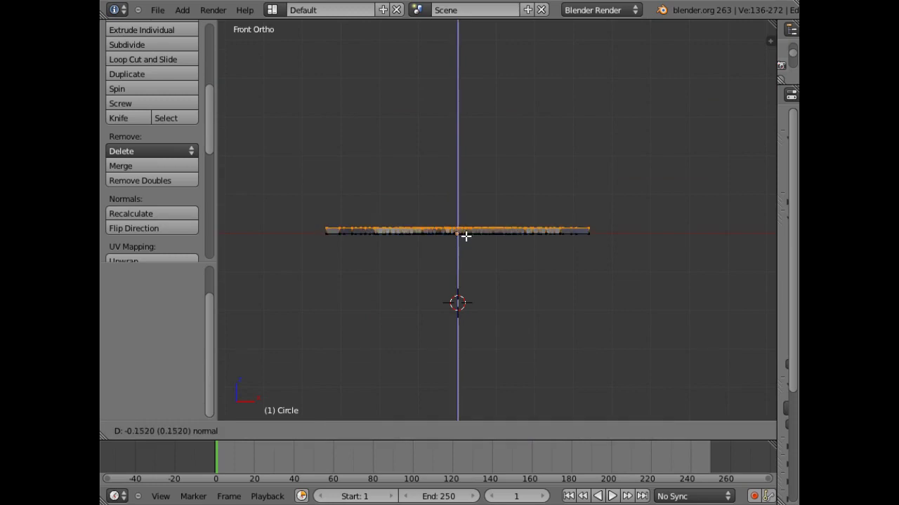
left_click(467, 236)
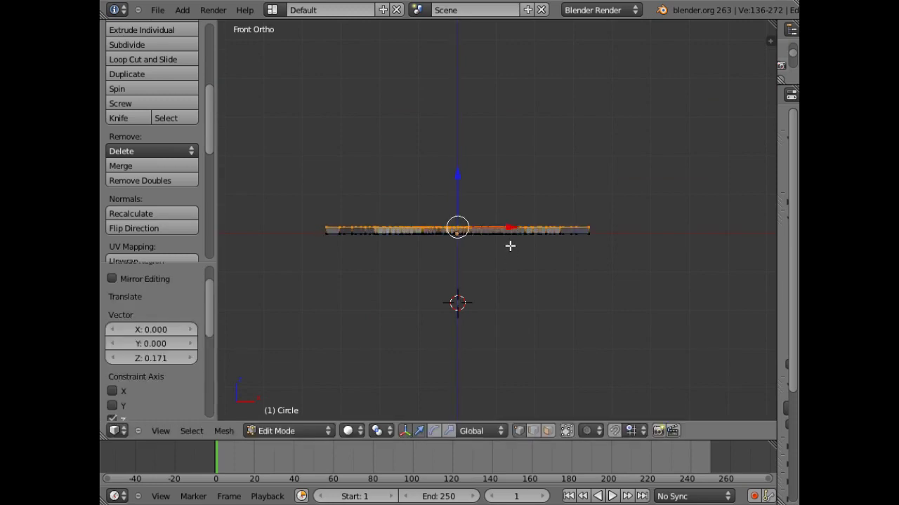
mouse_move(496, 263)
middle_mouse_down()
mouse_move(491, 371)
mouse_move(497, 306)
mouse_move(509, 355)
middle_mouse_up()
key("Tab")
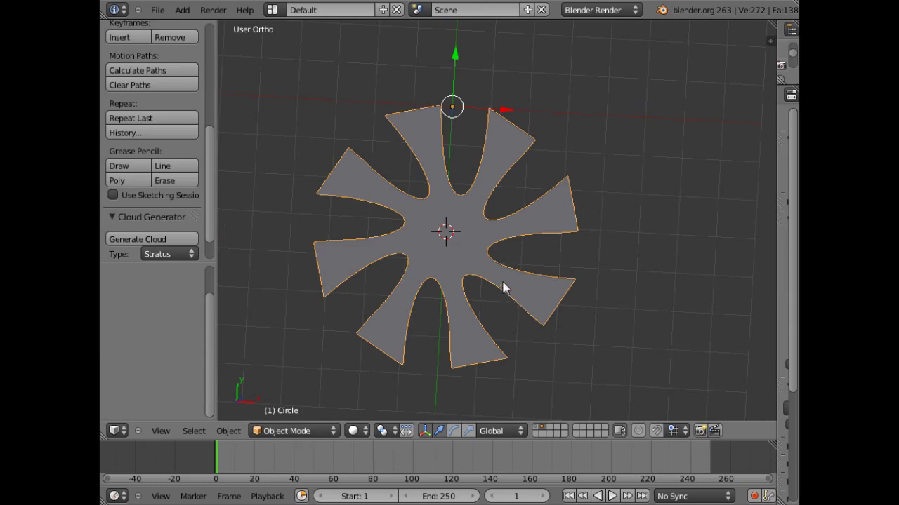
Step: Add a 32-segment, 16-ring UV sphere, raise it 3.506 along Z, and enter Edit Mode
key("shift+a")
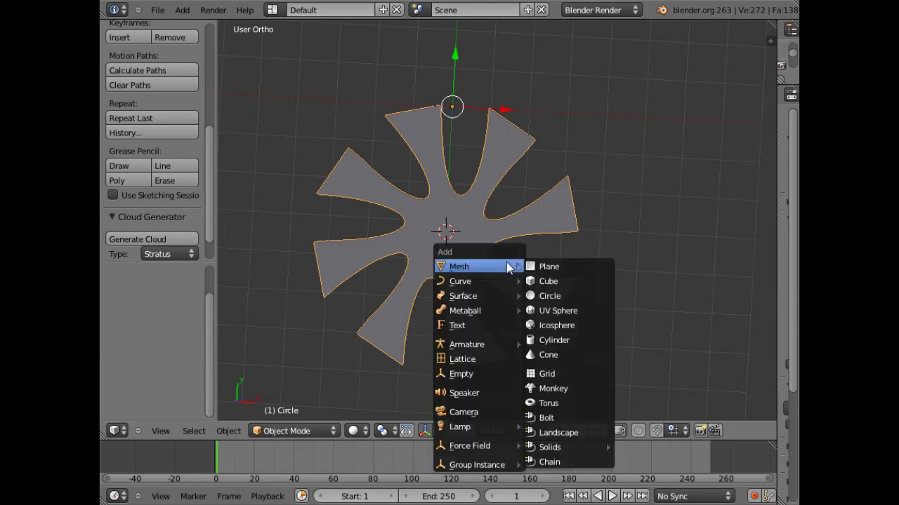
left_click(555, 313)
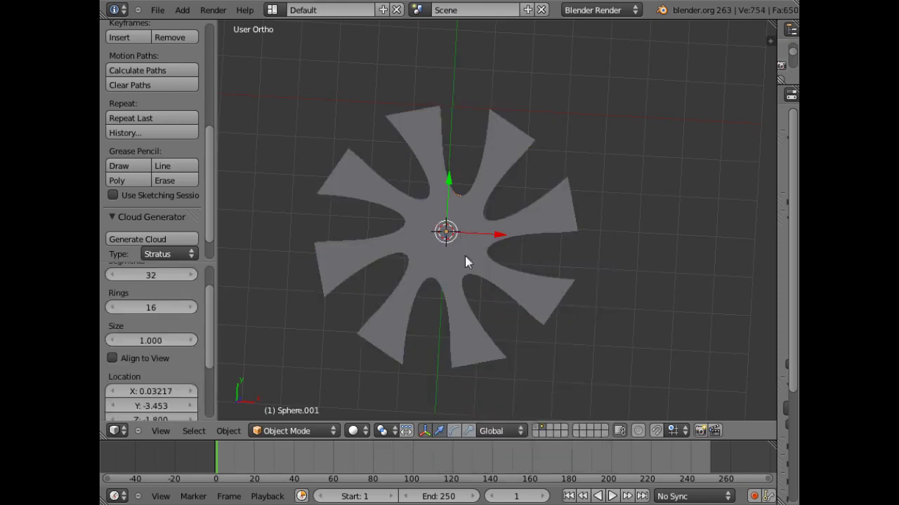
middle_click_drag(448, 311, 447, 200)
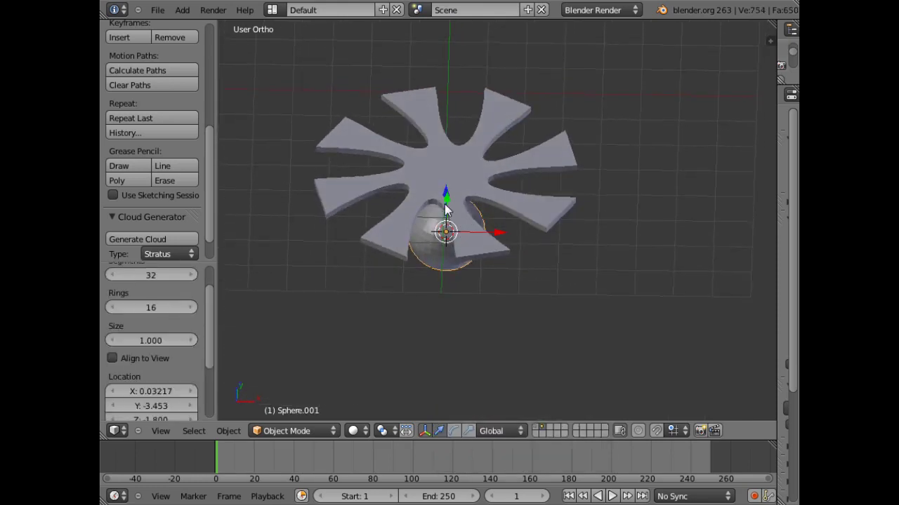
left_click_drag(448, 199, 448, 90)
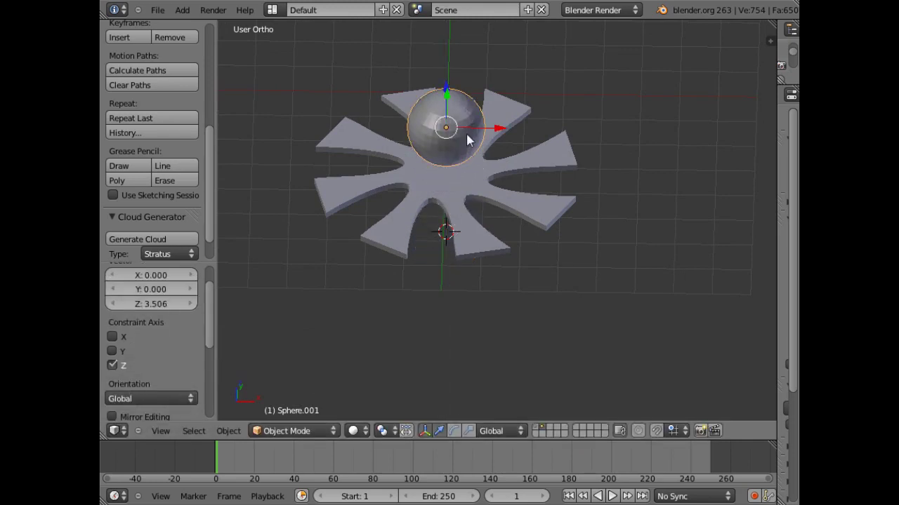
key("KP_1")
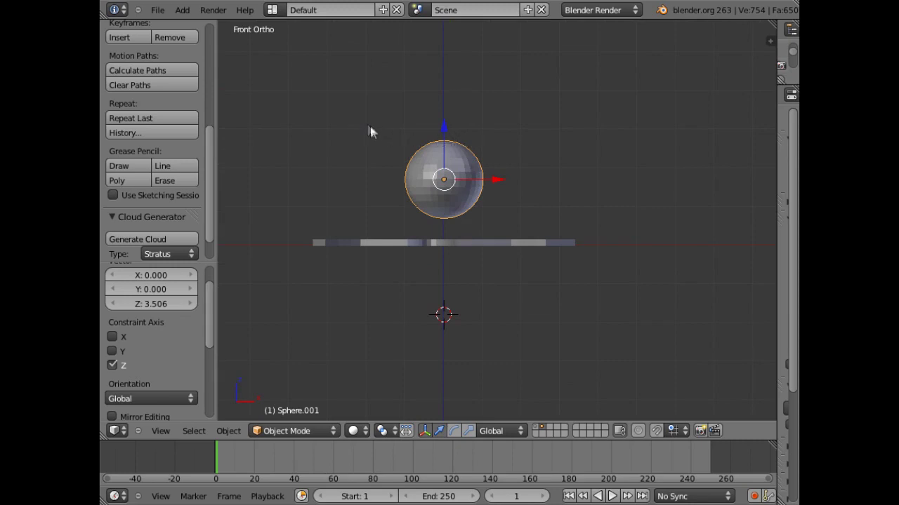
key("Tab")
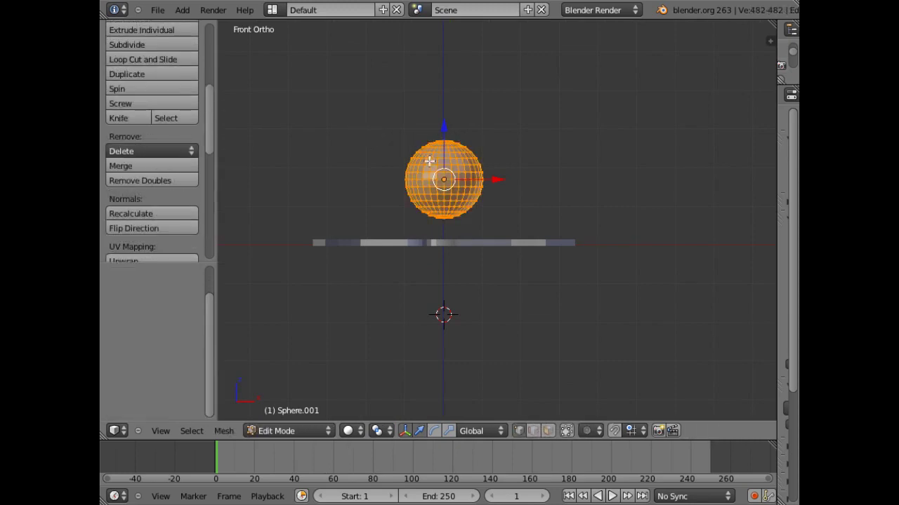
Step: Box-select and delete the sphere's lower-half vertices, then return to Object Mode
key("a")
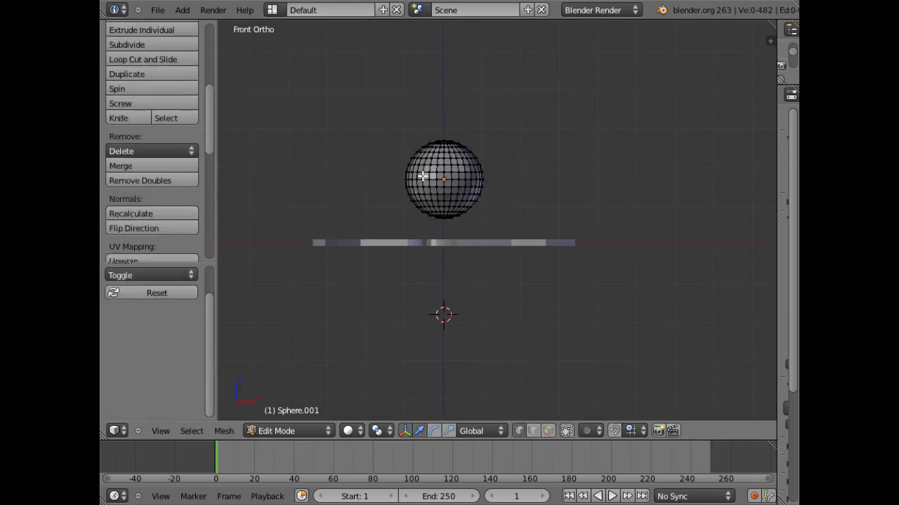
key("b")
mouse_move(401, 178)
left_mouse_down()
mouse_move(490, 207)
mouse_move(497, 219)
left_mouse_up()
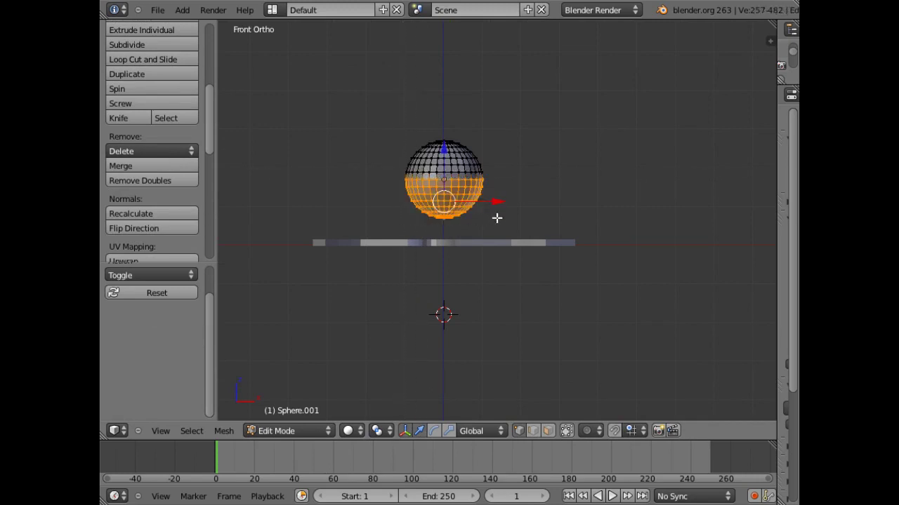
key("x")
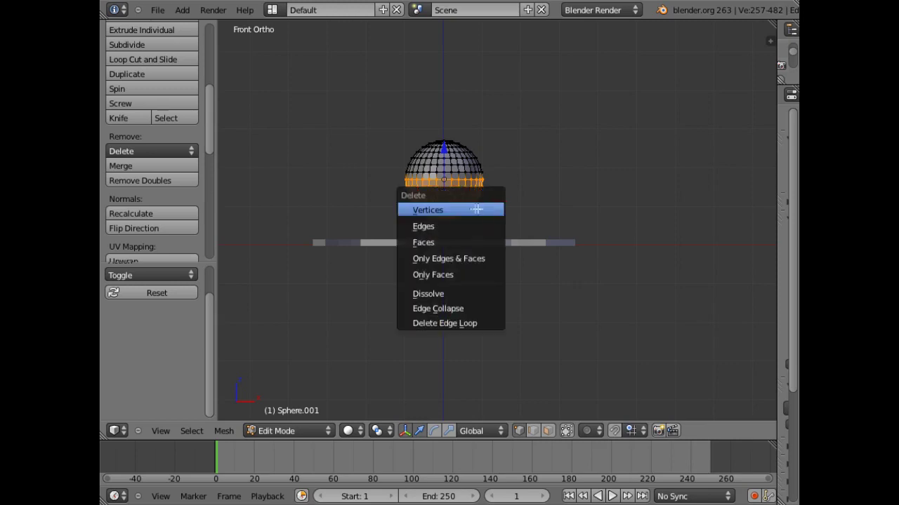
left_click(444, 210)
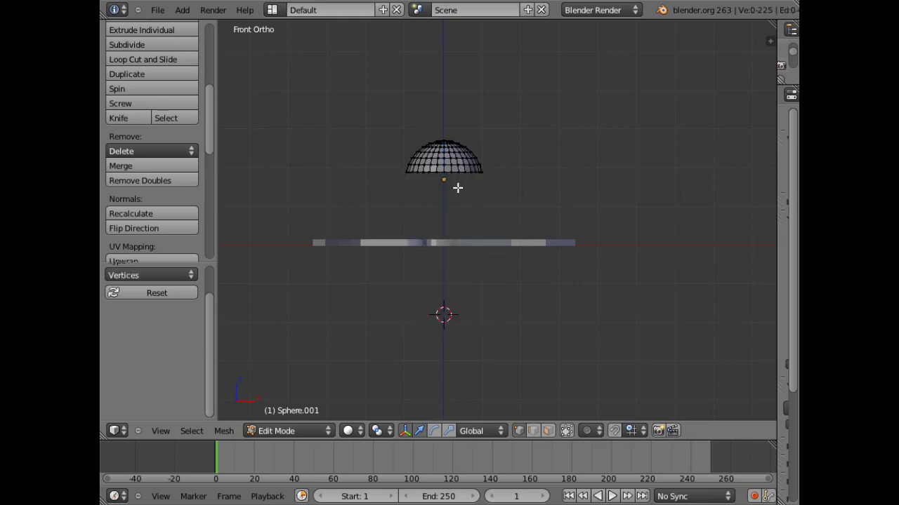
key("Tab")
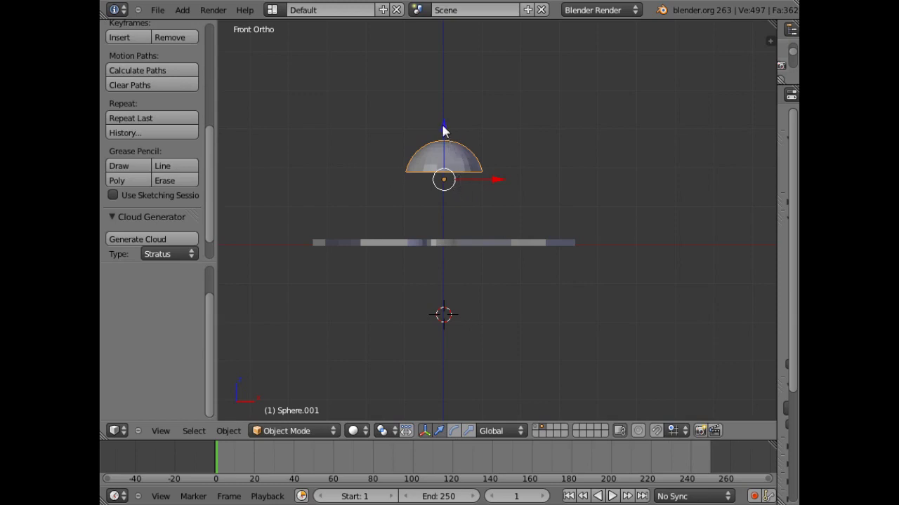
Step: Move the dome down onto the star, nudging it along Y and Z (-0.137) in Top view
left_click_drag(445, 125, 446, 193)
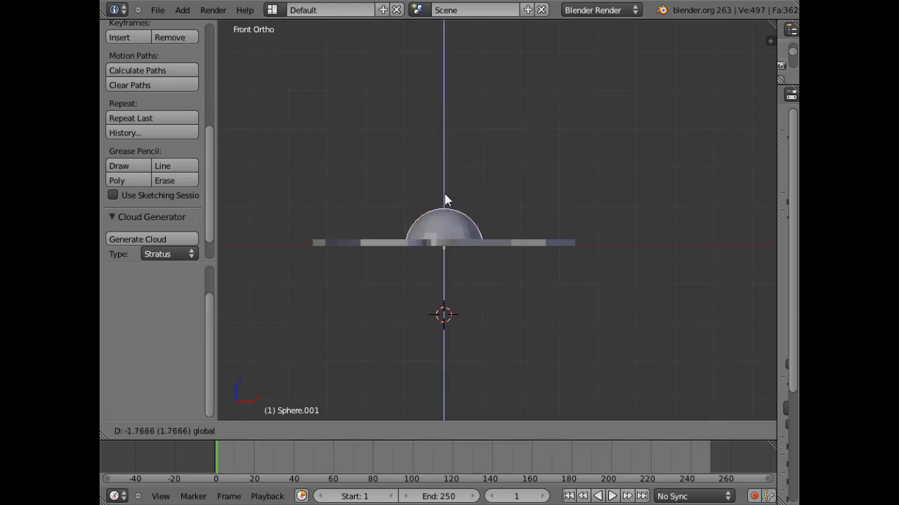
key("KP_7")
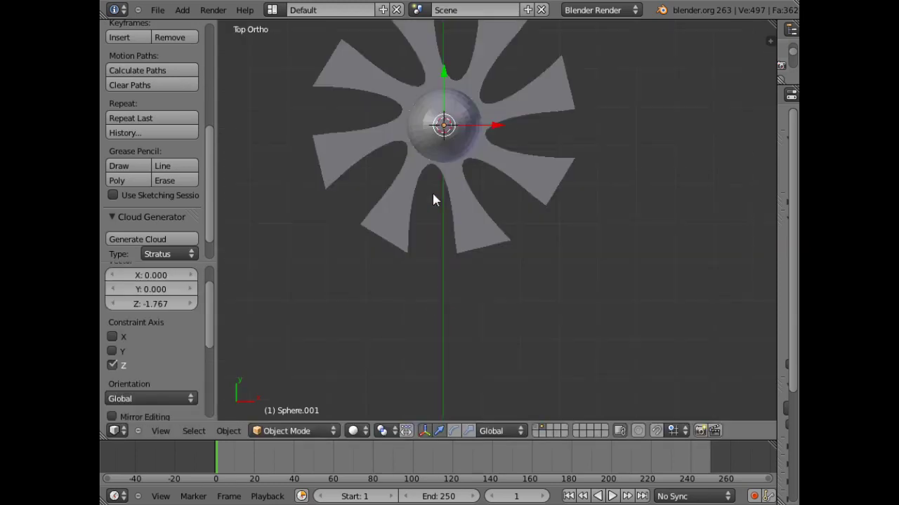
middle_click_drag(428, 173, 413, 270, "shift")
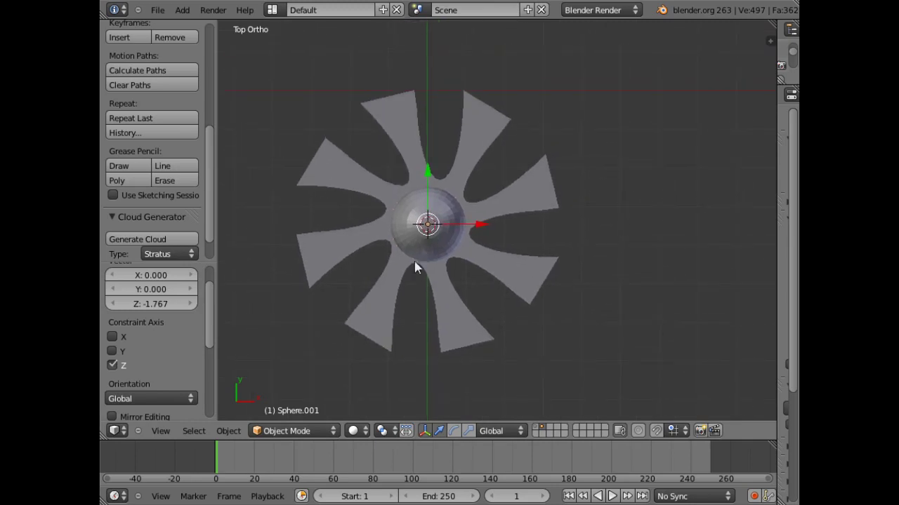
left_click_drag(428, 186, 428, 182)
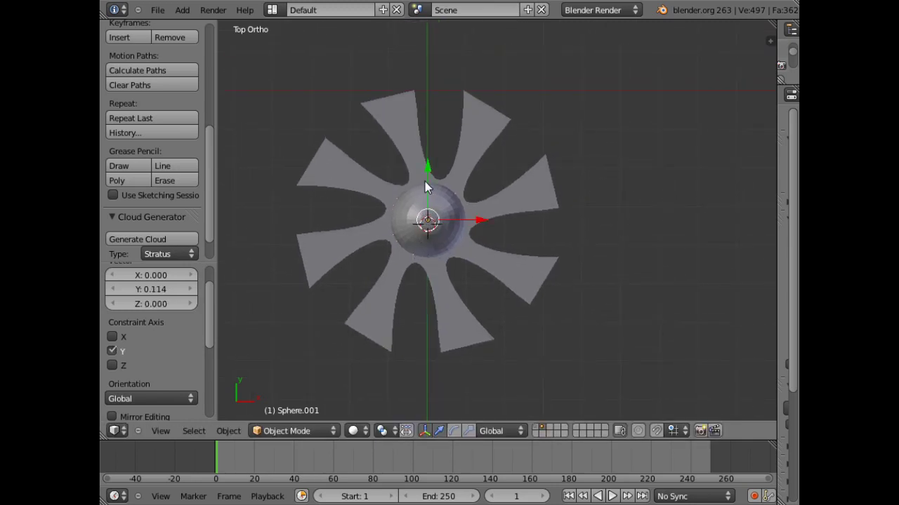
middle_click_drag(437, 268, 428, 174)
left_click_drag(428, 174, 429, 181)
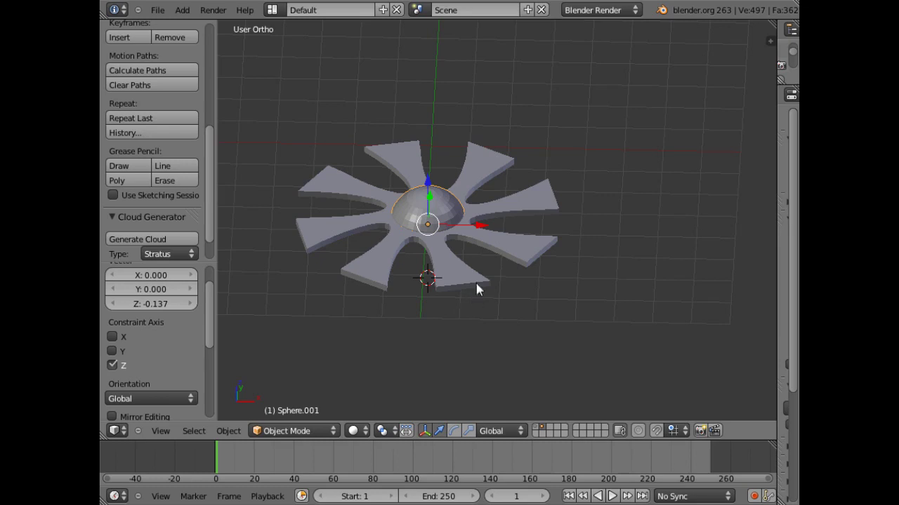
key("KP_7")
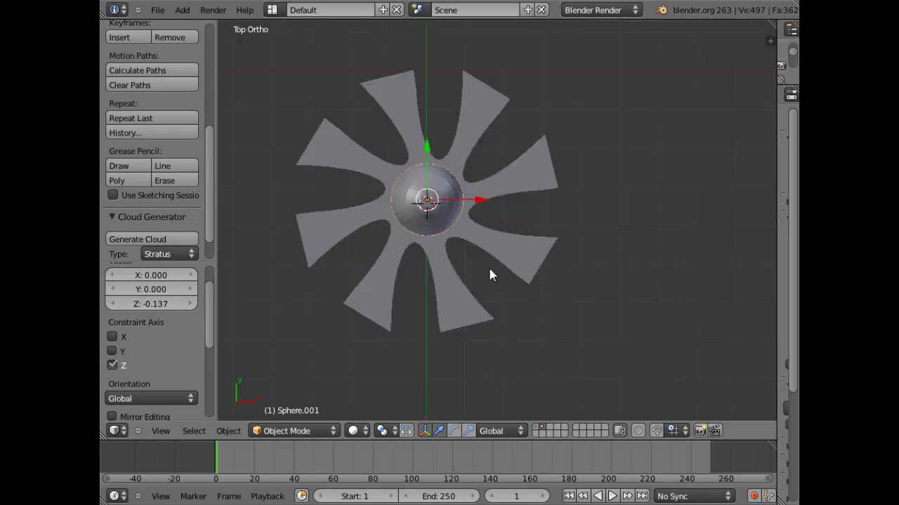